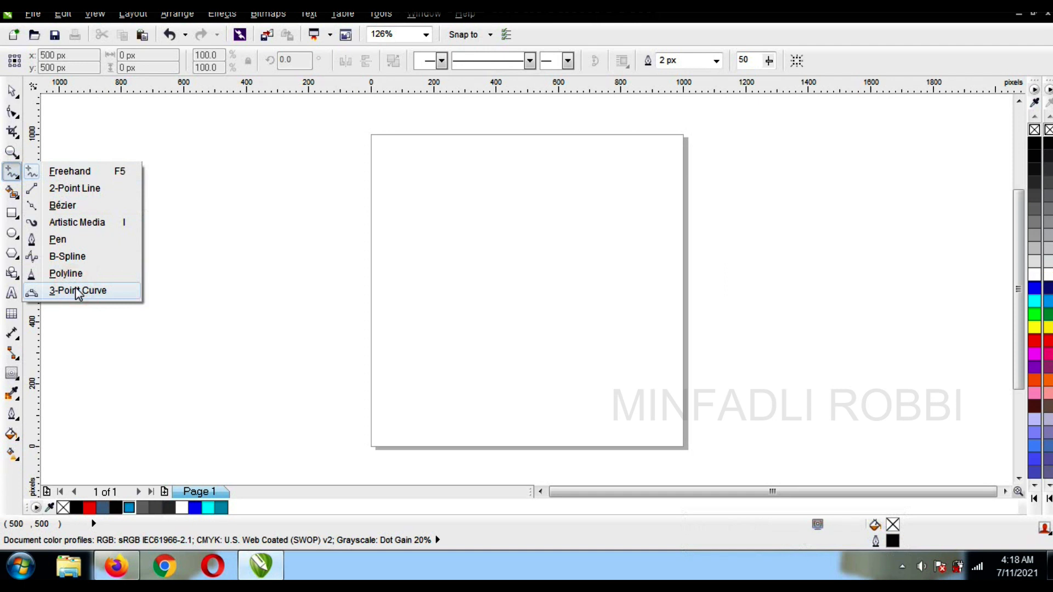
Step: Draw a closed leaf outline about 650 px high from two opposing 3-point curves that share both end nodes
{"action": "left_click", "coordinate": [75, 289]}
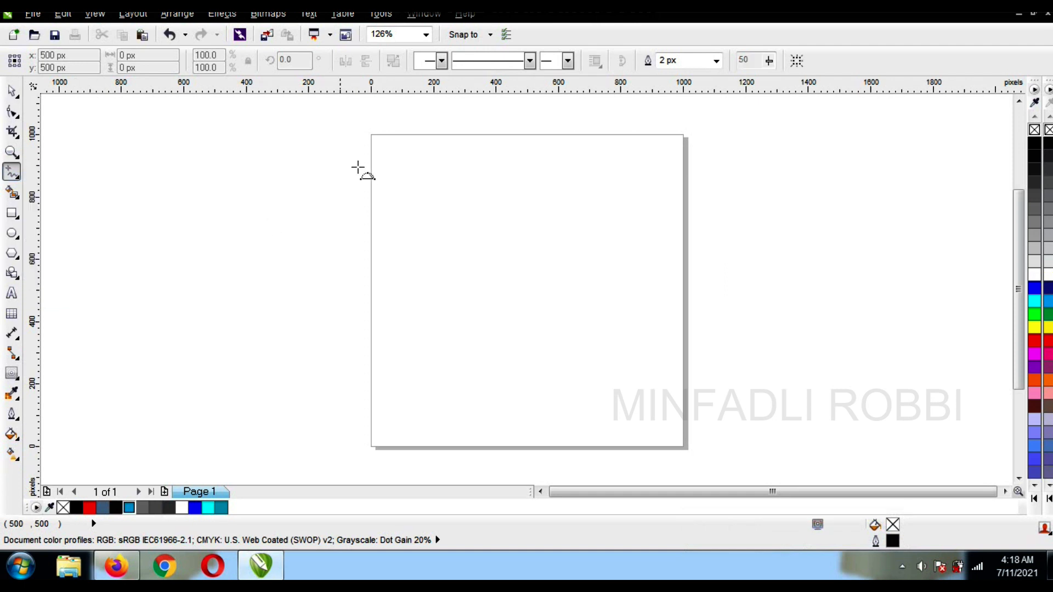
{"action": "left_click_drag", "start_coordinate": [358, 167], "coordinate": [359, 370]}
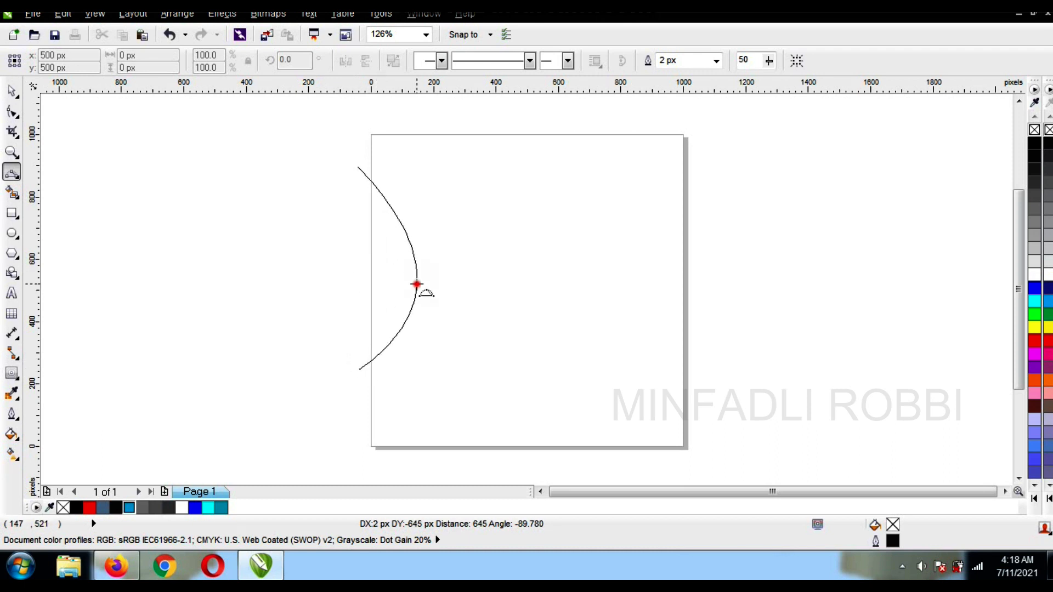
{"action": "left_click", "coordinate": [415, 284]}
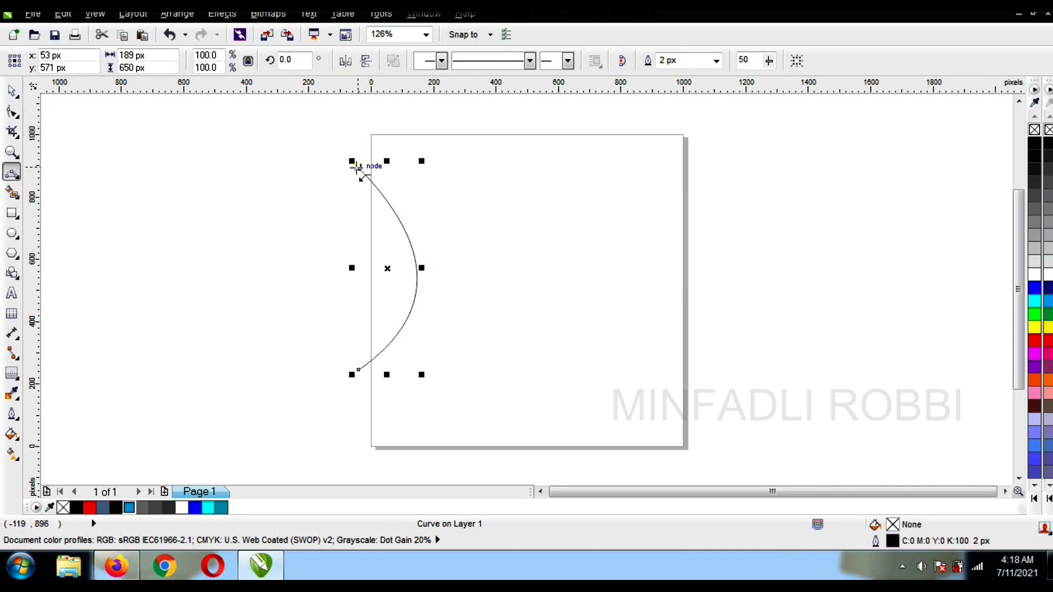
{"action": "left_click_drag", "start_coordinate": [356, 168], "coordinate": [358, 370]}
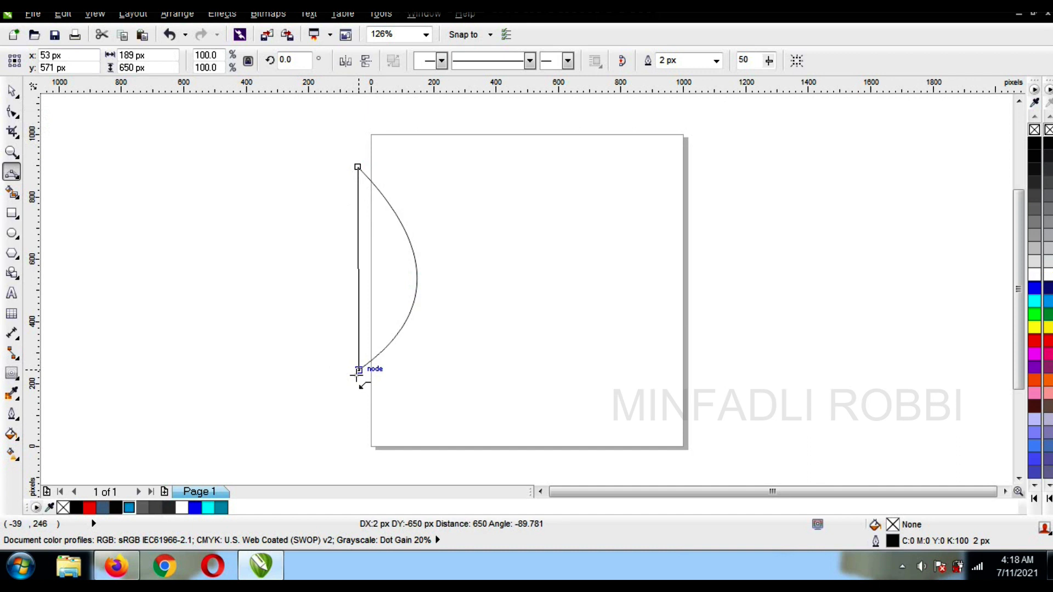
{"action": "left_click", "coordinate": [305, 267]}
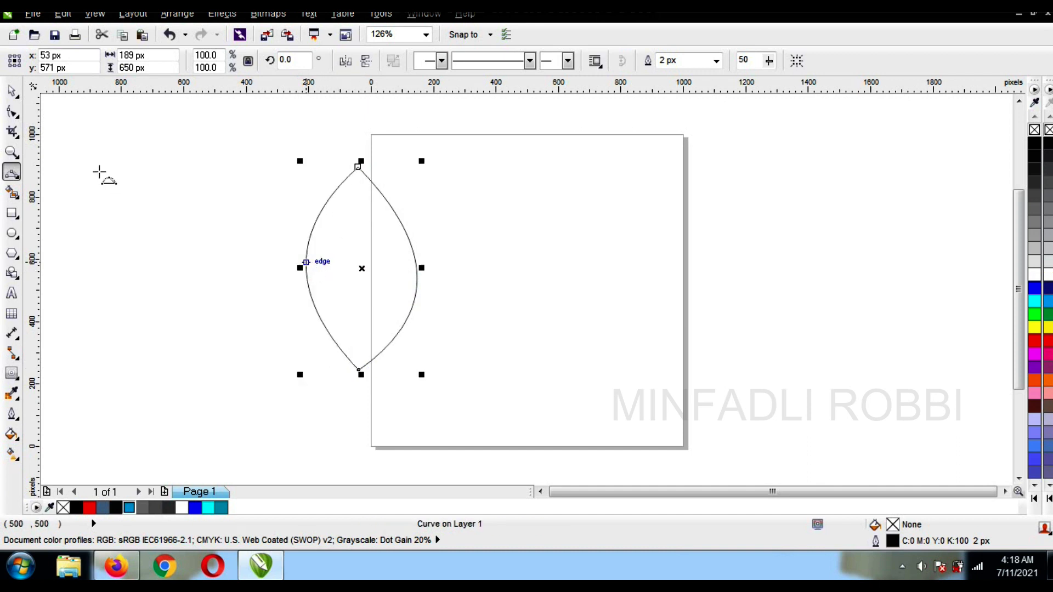
Step: Reshape the outline's left side into an S-curve, hollow below the upper tip and bulging toward the base
{"action": "left_click", "coordinate": [12, 112]}
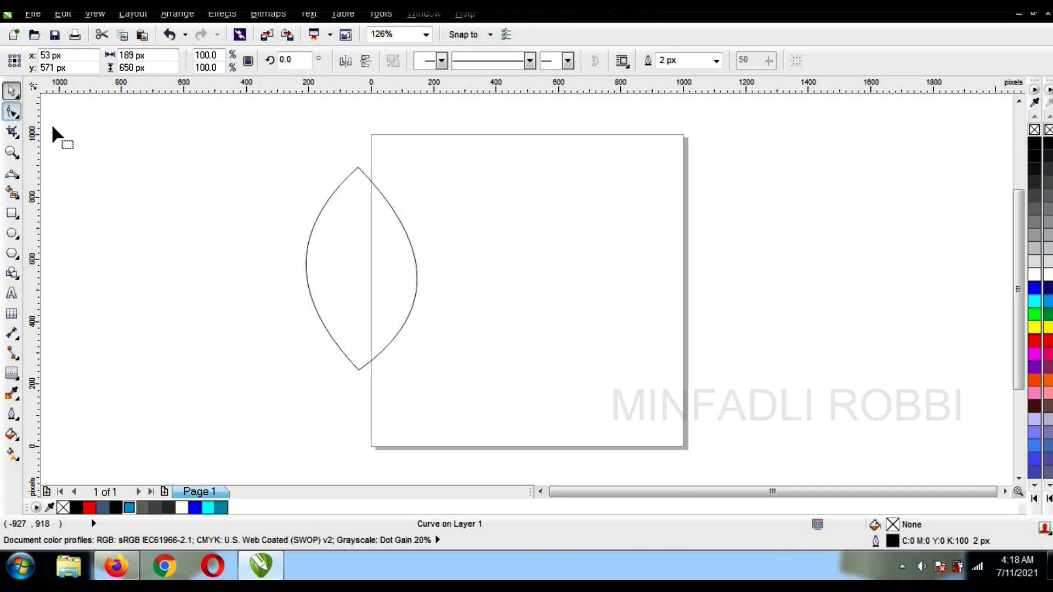
{"action": "left_click", "coordinate": [355, 168]}
{"action": "left_click_drag", "start_coordinate": [290, 231], "coordinate": [364, 285]}
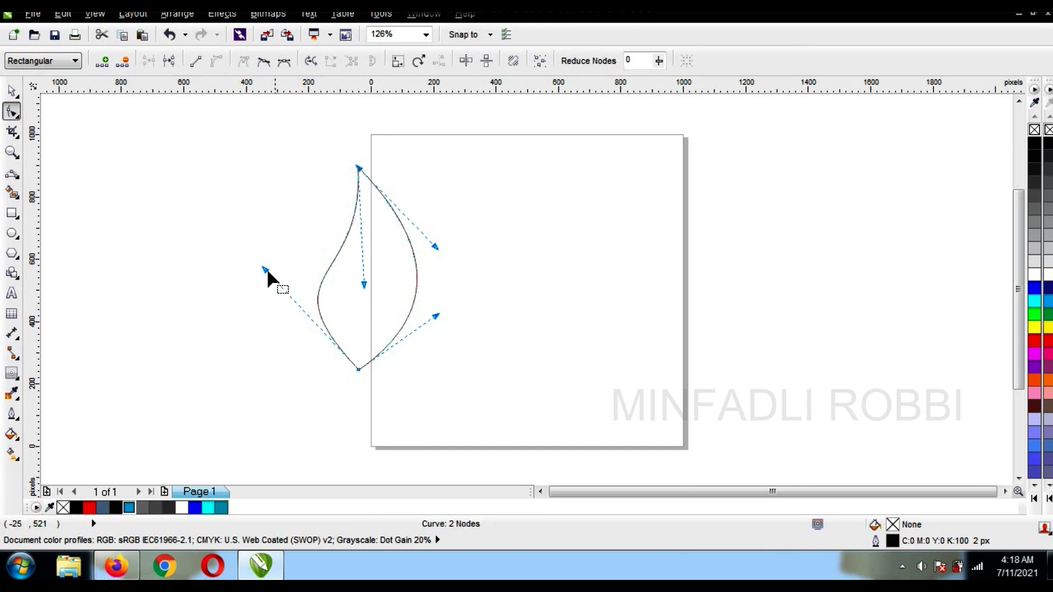
{"action": "mouse_move", "coordinate": [267, 270]}
{"action": "left_mouse_down"}
{"action": "mouse_move", "coordinate": [276, 270]}
{"action": "mouse_move", "coordinate": [273, 245]}
{"action": "left_mouse_up"}
{"action": "left_click", "coordinate": [14, 91]}
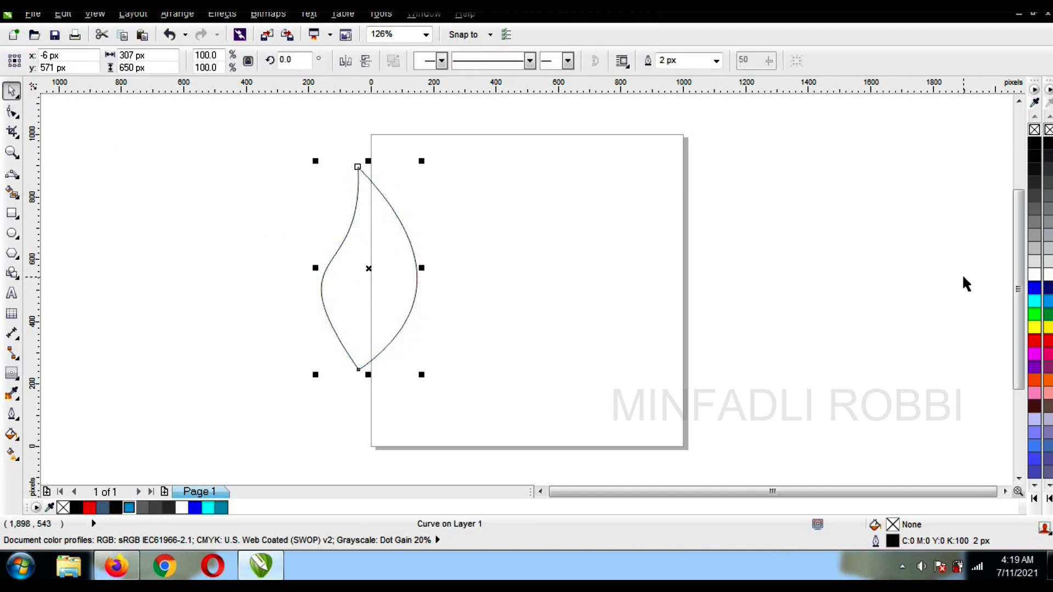
Step: Create a filled leaf shape from the outline with Smart Fill and move it onto the middle of the page
{"action": "left_click", "coordinate": [13, 193]}
{"action": "left_click", "coordinate": [340, 267]}
{"action": "left_click", "coordinate": [12, 91]}
{"action": "left_click_drag", "start_coordinate": [350, 272], "coordinate": [504, 282]}
Step: Place the empty outline in front of the filled leaf's lower tip and narrow it to about 55 px wide
{"action": "left_click", "coordinate": [367, 262]}
{"action": "left_click_drag", "start_coordinate": [311, 271], "coordinate": [523, 399]}
{"action": "key", "text": "shift+Page_Up"}
{"action": "scroll", "coordinate": [599, 281], "scroll_direction": "down", "scroll_amount": 2}
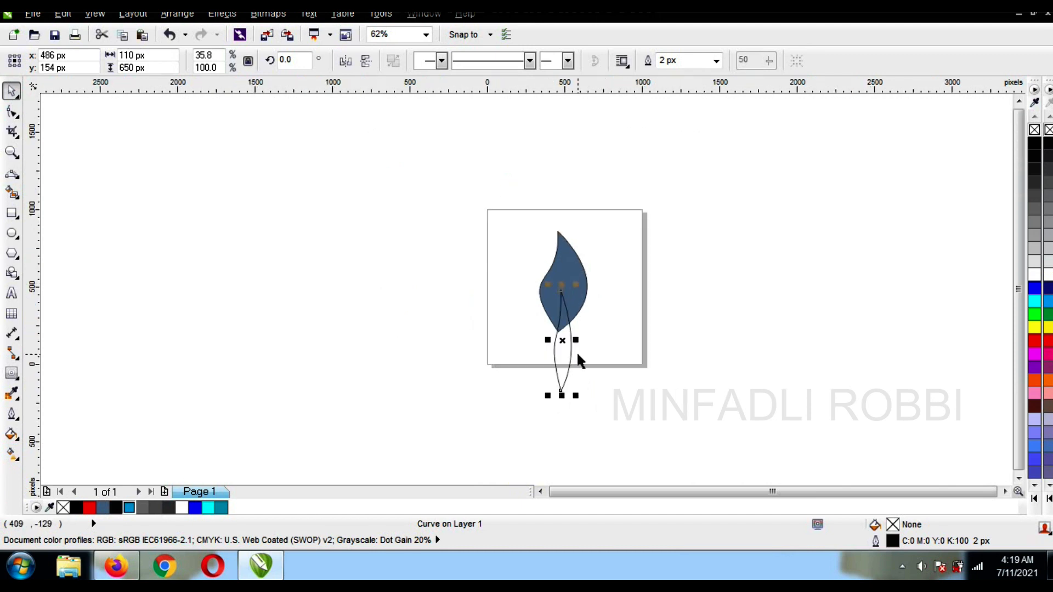
{"action": "scroll", "coordinate": [573, 351], "scroll_direction": "up", "scroll_amount": 2}
{"action": "left_click_drag", "start_coordinate": [570, 328], "coordinate": [545, 331]}
Step: Rotate the narrow outline to about 351.5° and cut it out of the filled leaf's base as a pointed slit
{"action": "left_click", "coordinate": [546, 334]}
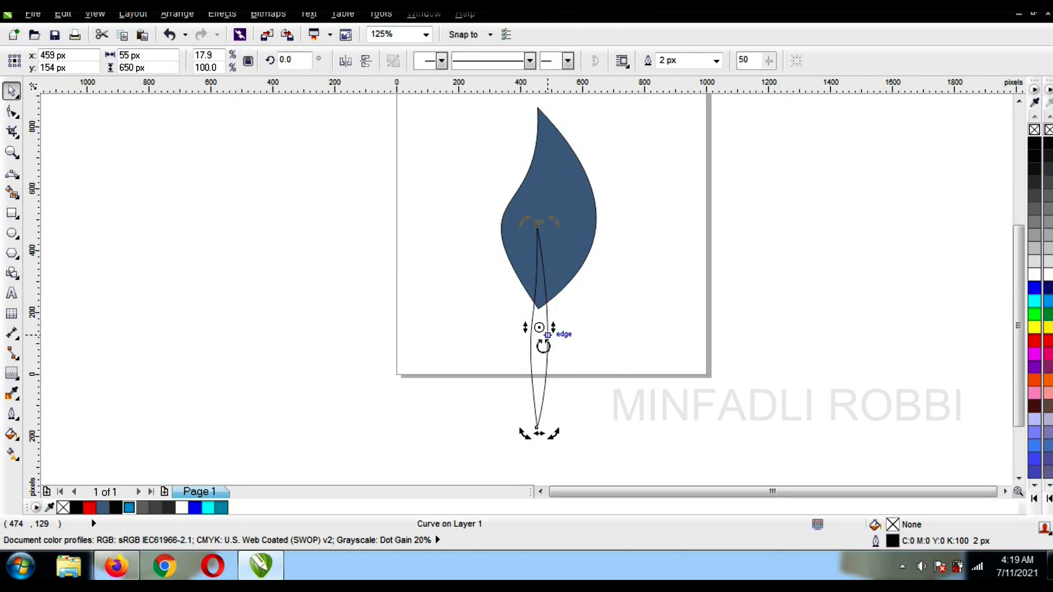
{"action": "left_click_drag", "start_coordinate": [555, 433], "coordinate": [530, 433]}
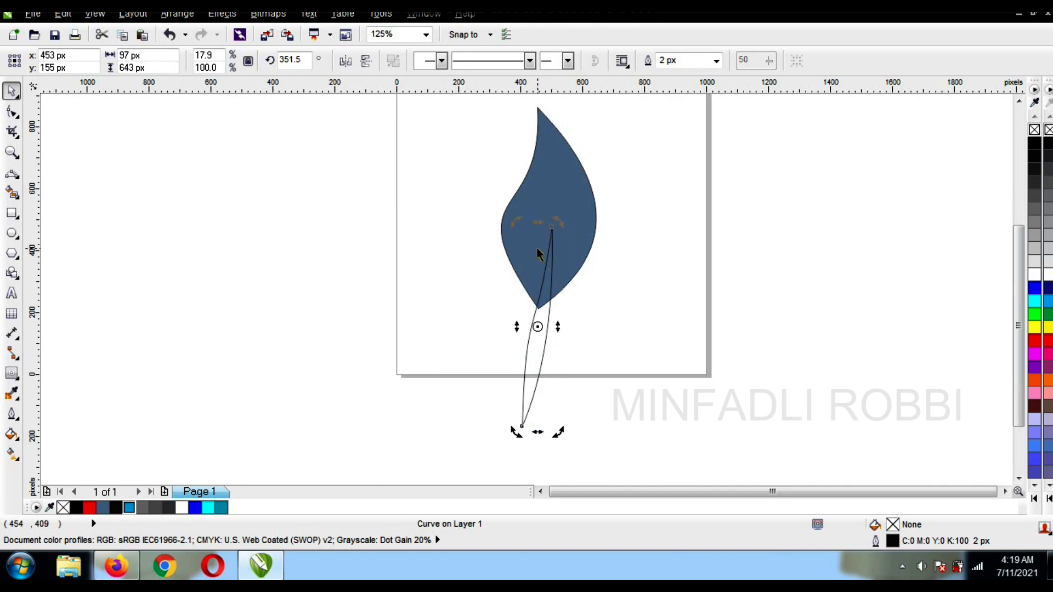
{"action": "left_click", "coordinate": [545, 208], "text": "shift"}
{"action": "left_click", "coordinate": [590, 61]}
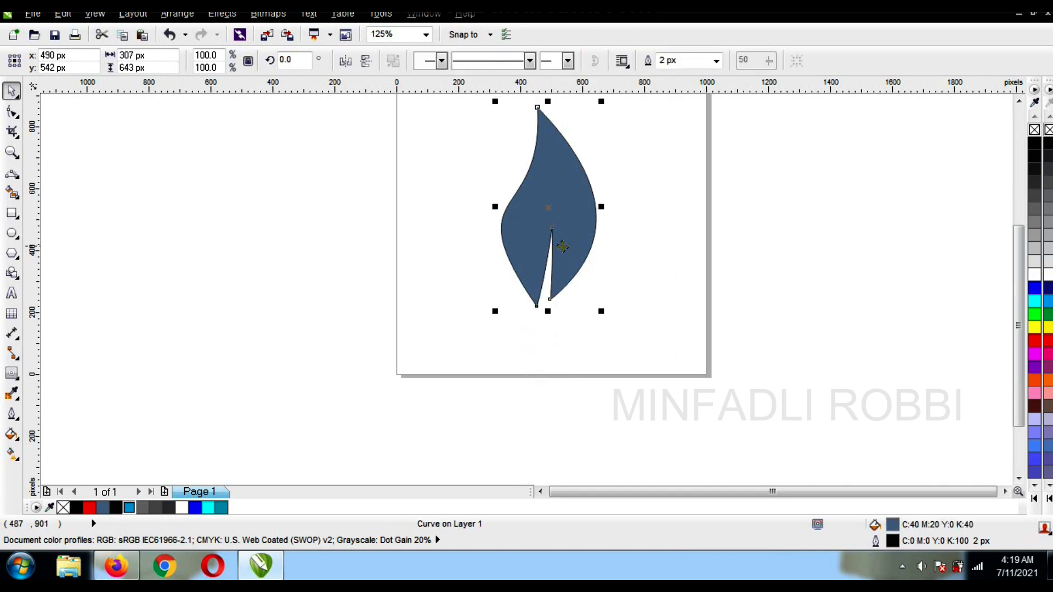
Step: Reshape the leaf's edges with their node handles, bulging the right side outward and smoothing the left curve near the tip
{"action": "left_click", "coordinate": [12, 113]}
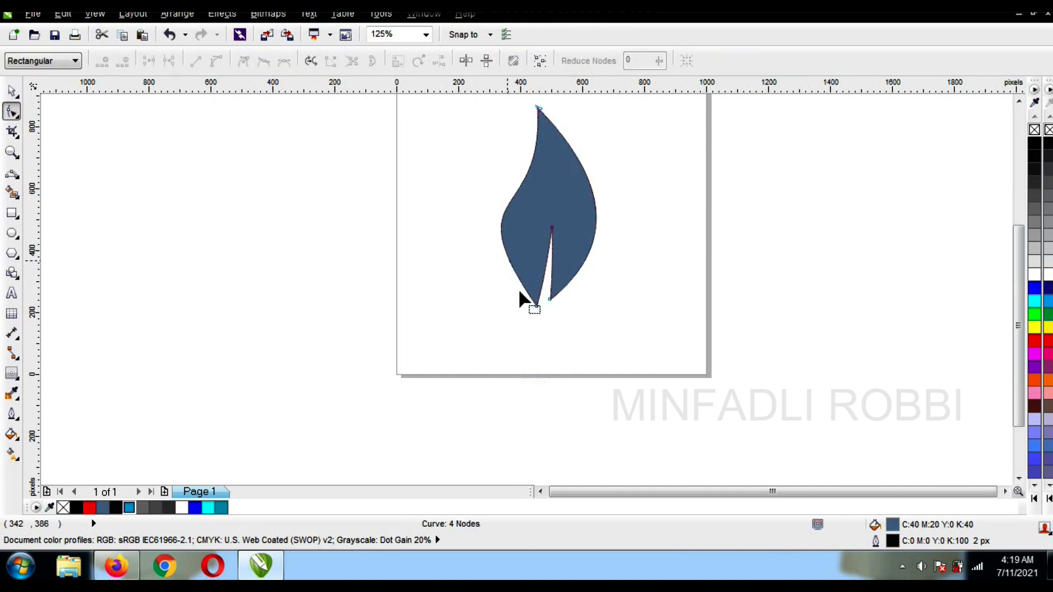
{"action": "left_click", "coordinate": [535, 305]}
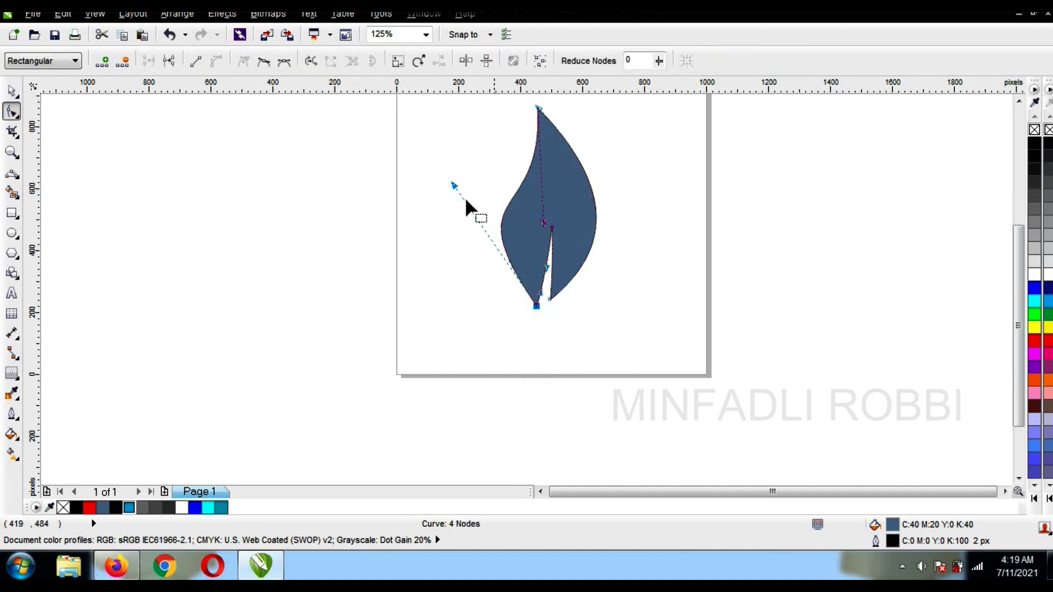
{"action": "left_click_drag", "start_coordinate": [454, 185], "coordinate": [450, 174]}
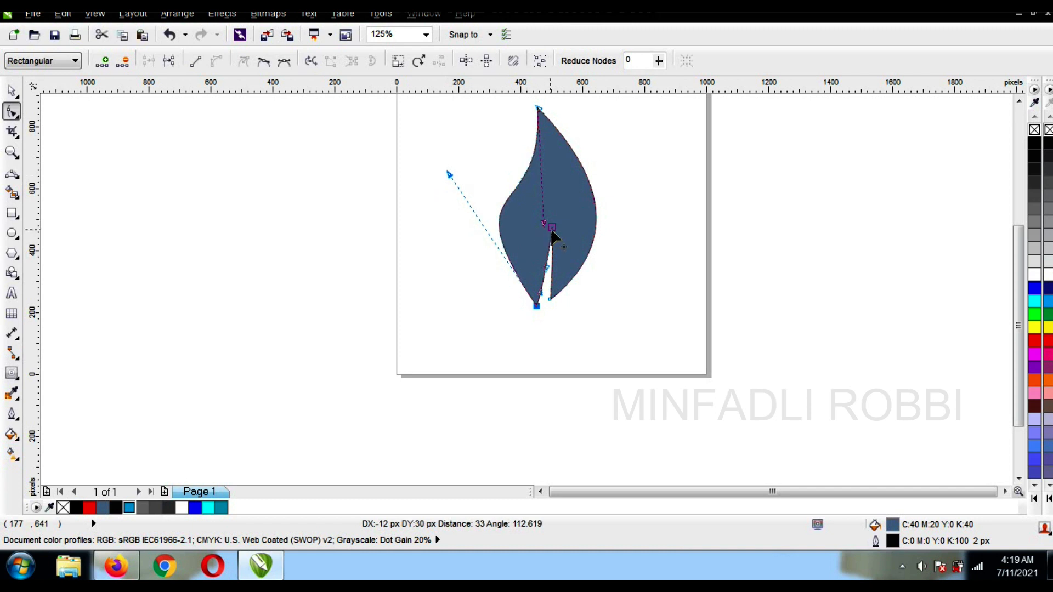
{"action": "left_click_drag", "start_coordinate": [549, 225], "coordinate": [553, 187]}
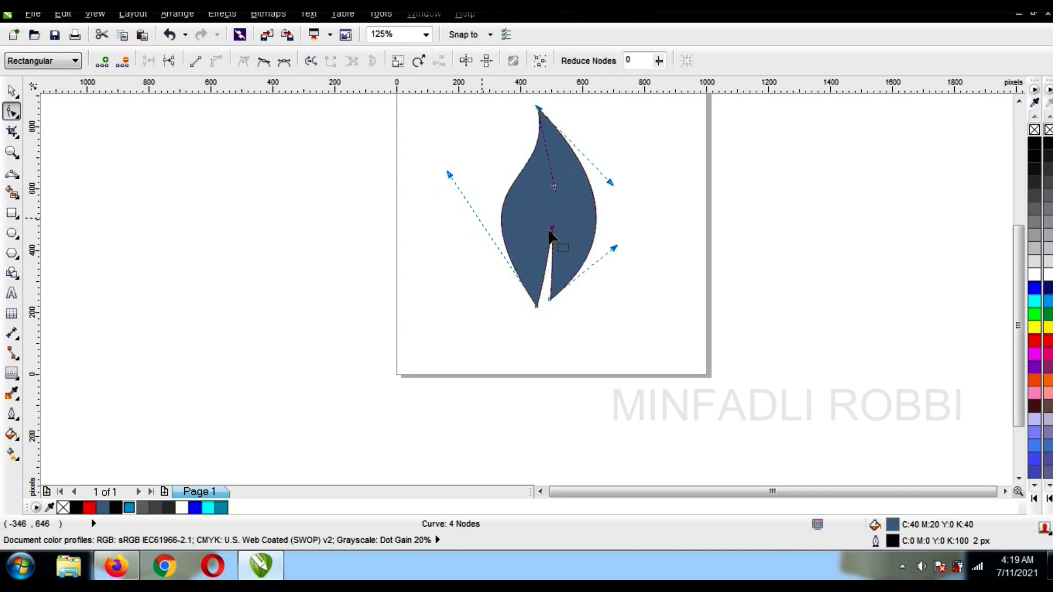
{"action": "left_click_drag", "start_coordinate": [614, 248], "coordinate": [631, 262]}
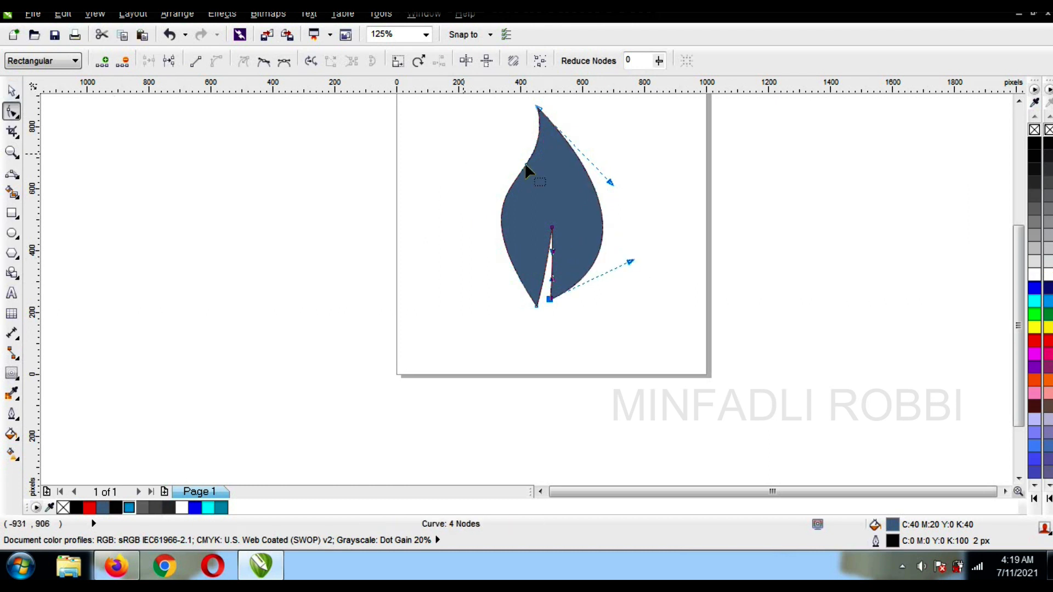
{"action": "left_click_drag", "start_coordinate": [610, 183], "coordinate": [620, 168]}
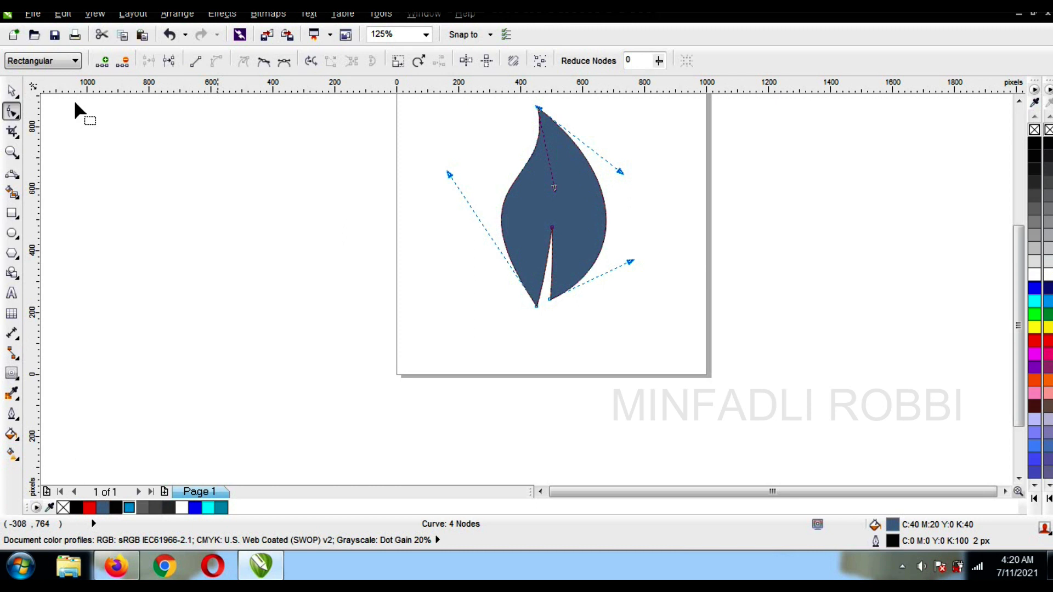
{"action": "left_click", "coordinate": [11, 89]}
{"action": "key", "text": "space"}
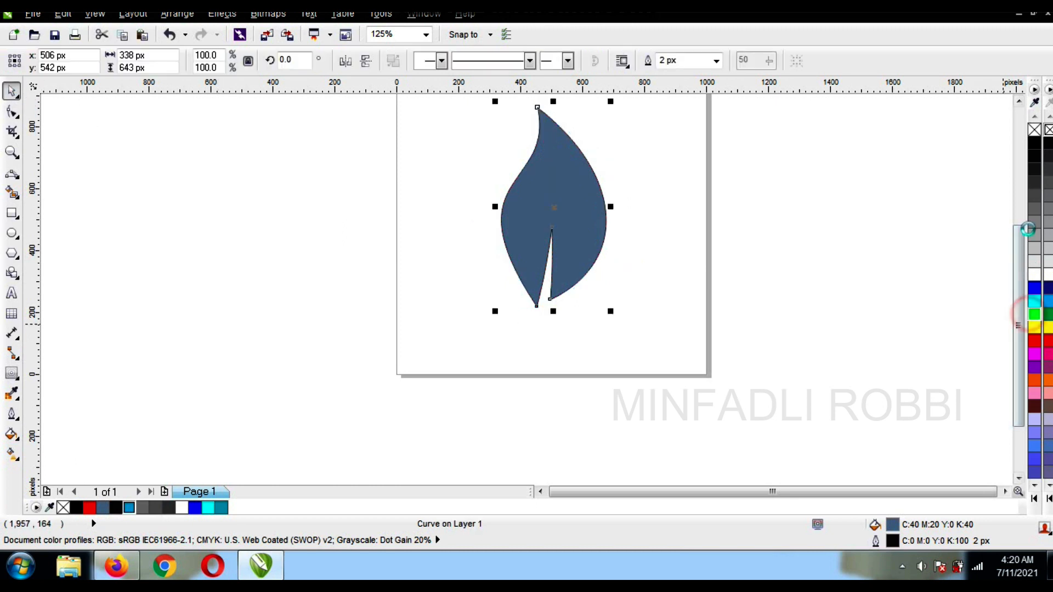
Step: Fill the leaf with bright green #00FF00 without an outline and move it over the page's left edge
{"action": "left_click", "coordinate": [1034, 314]}
{"action": "right_click", "coordinate": [1033, 133]}
{"action": "left_click_drag", "start_coordinate": [588, 199], "coordinate": [461, 218]}
{"action": "left_click", "coordinate": [462, 219]}
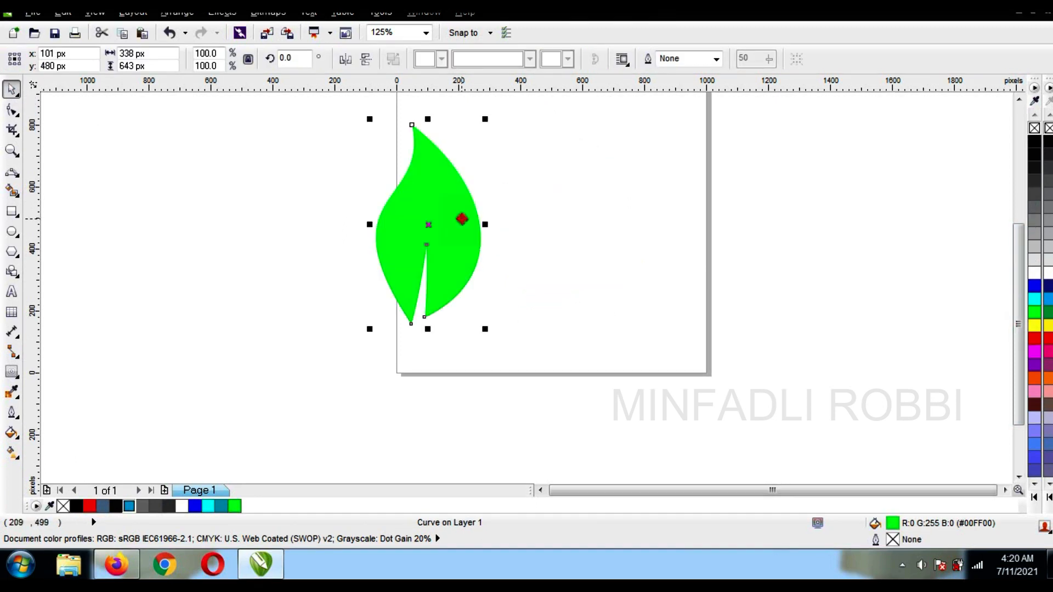
Step: Rotate the leaf to about 56.9° and fill it with the darker green #00BA4A
{"action": "left_click_drag", "start_coordinate": [527, 297], "coordinate": [555, 236]}
{"action": "left_click", "coordinate": [1035, 314]}
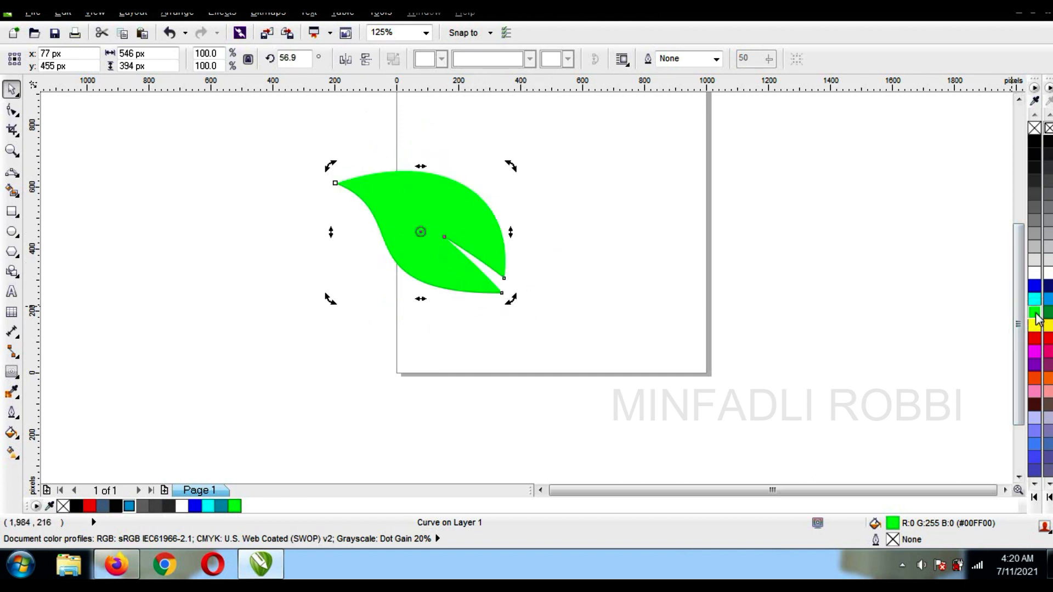
{"action": "left_click", "coordinate": [1010, 315]}
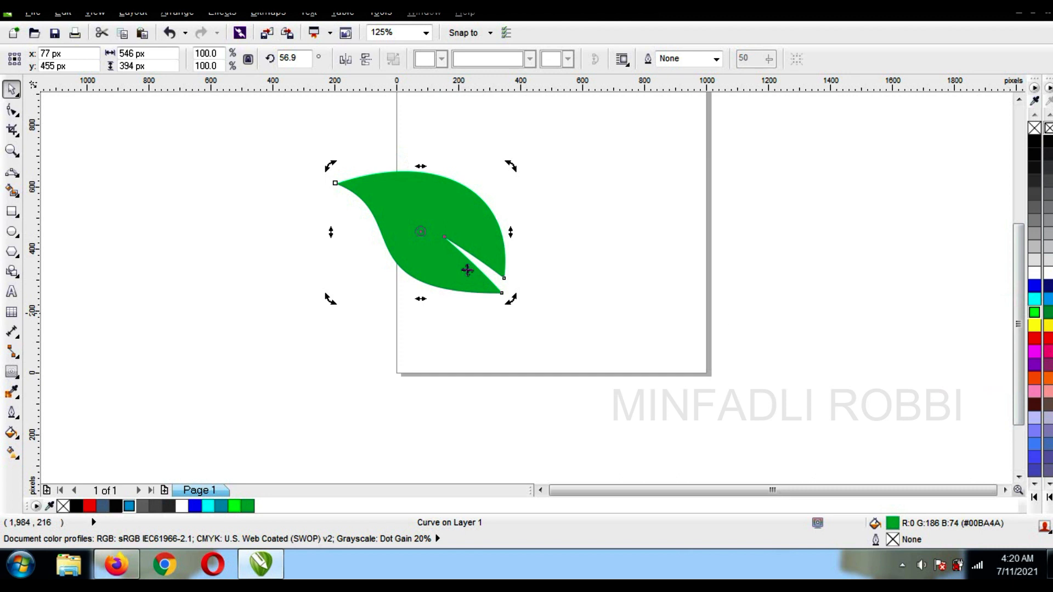
Step: Make a horizontally mirrored copy of the leaf on its right side and nudge it right to leave a small gap
{"action": "left_click", "coordinate": [428, 237]}
{"action": "left_click_drag", "start_coordinate": [331, 231], "coordinate": [546, 259]}
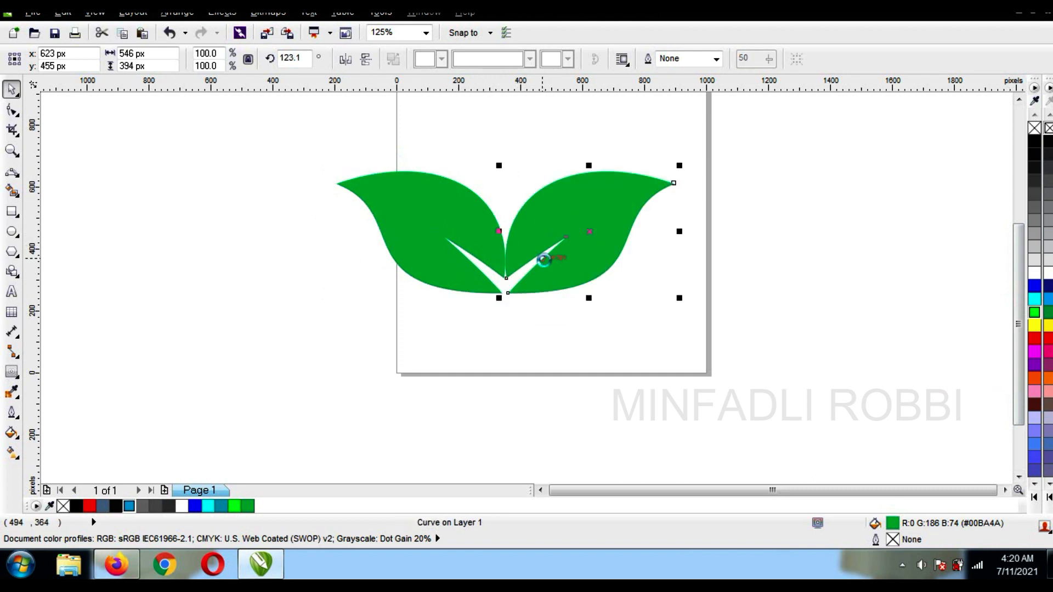
{"action": "key", "text": "Right"}
{"action": "key", "text": "Right"}
{"action": "key", "text": "Right"}
{"action": "left_click", "coordinate": [417, 307]}
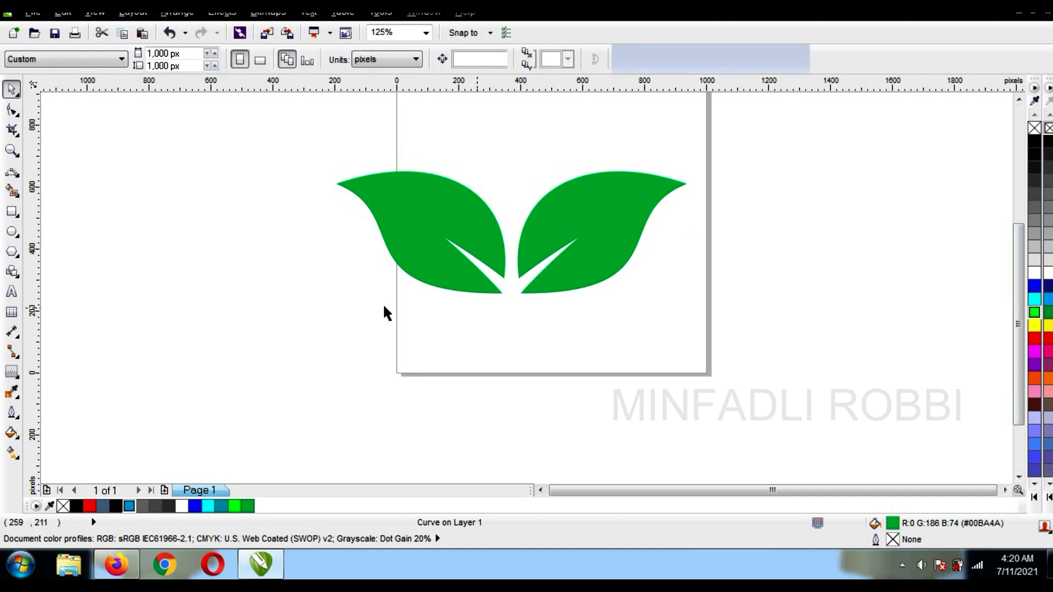
Step: Draw a curved stem about 396 by 547 px from the left leaf's slit tip downward, with a 25 px outline
{"action": "left_click", "coordinate": [13, 172]}
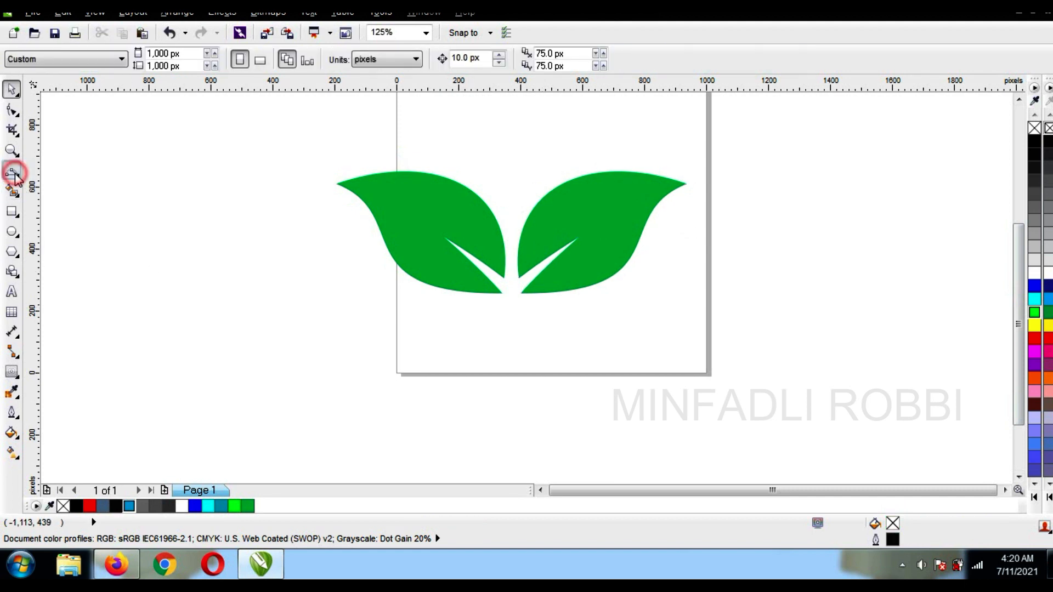
{"action": "left_click", "coordinate": [448, 240]}
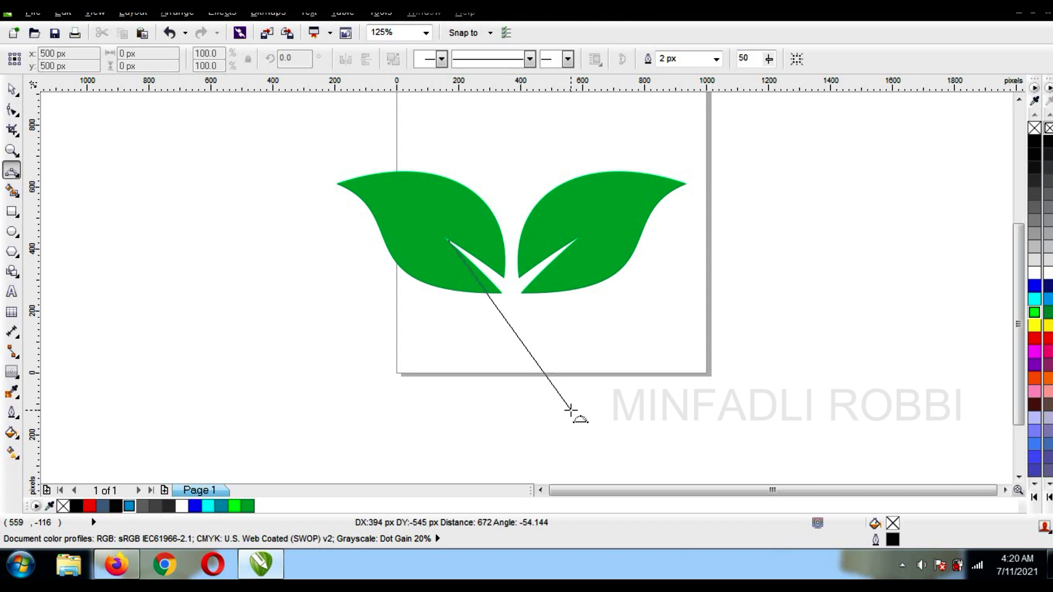
{"action": "left_click_drag", "start_coordinate": [570, 407], "coordinate": [569, 408]}
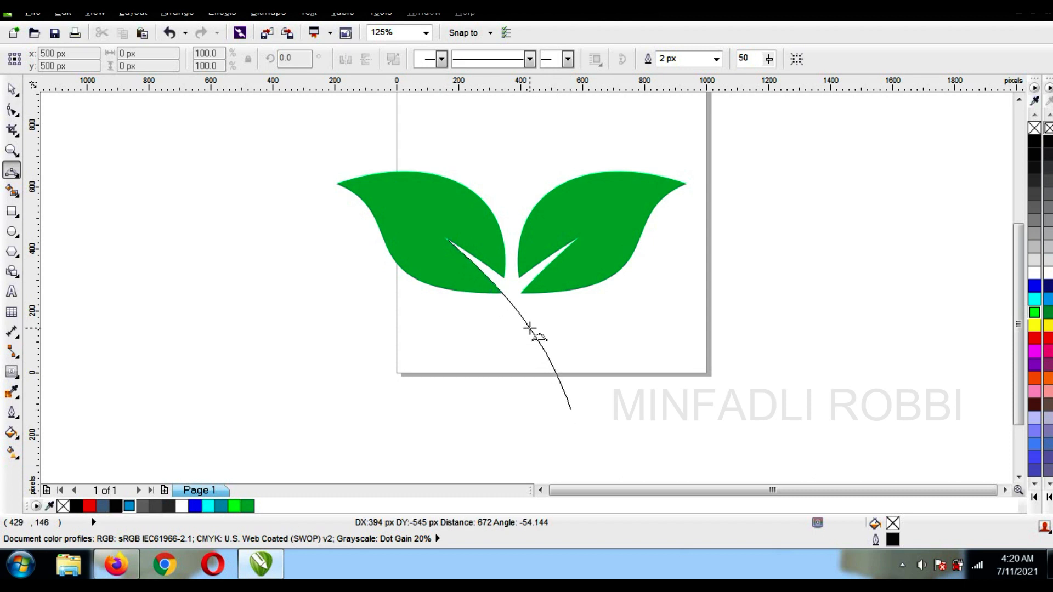
{"action": "left_click", "coordinate": [530, 327]}
{"action": "left_click", "coordinate": [12, 88]}
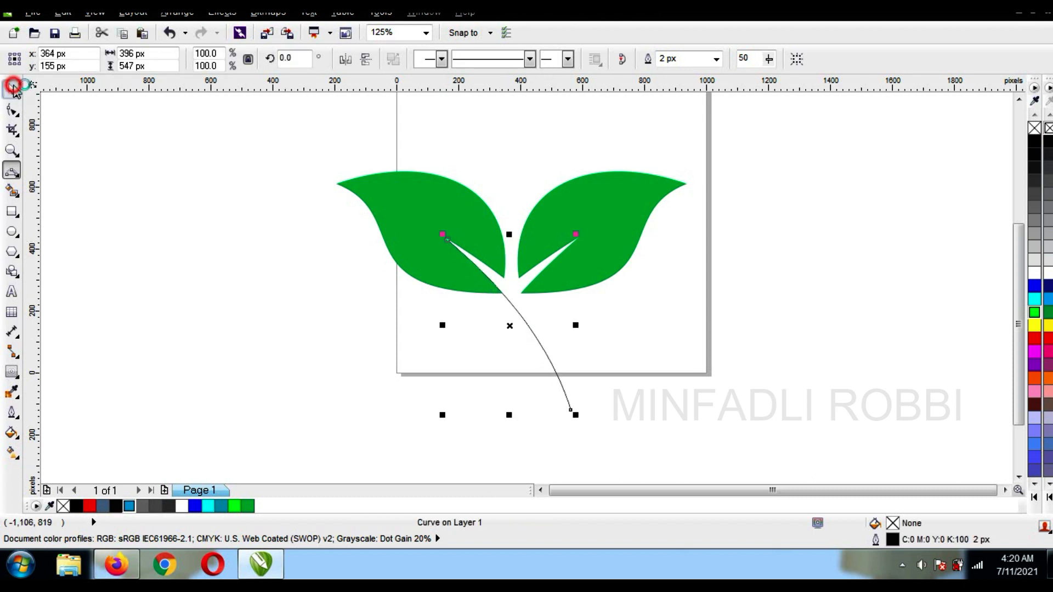
{"action": "left_click", "coordinate": [715, 58]}
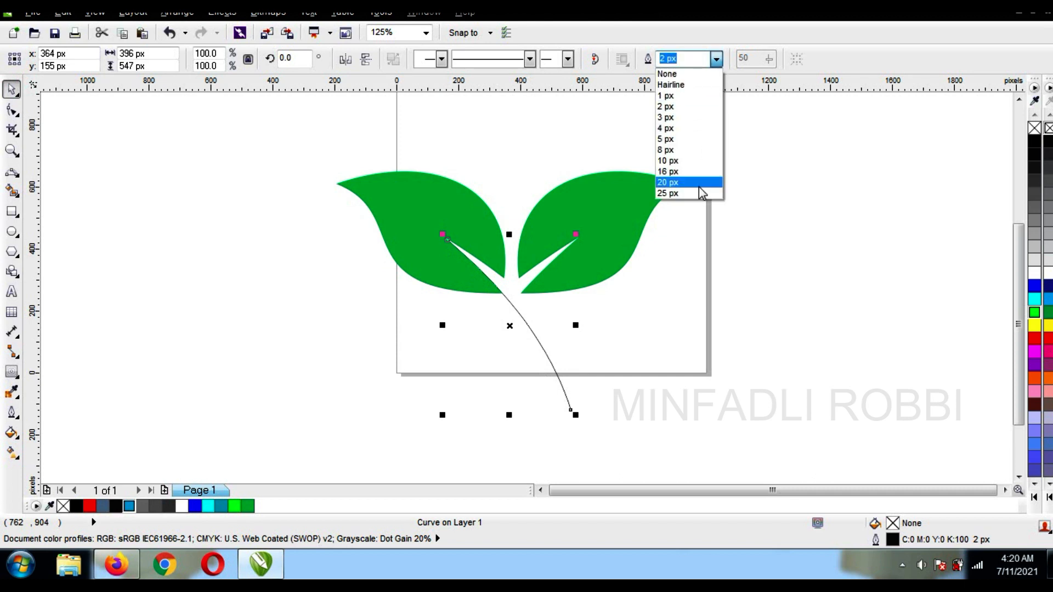
{"action": "left_click", "coordinate": [700, 195]}
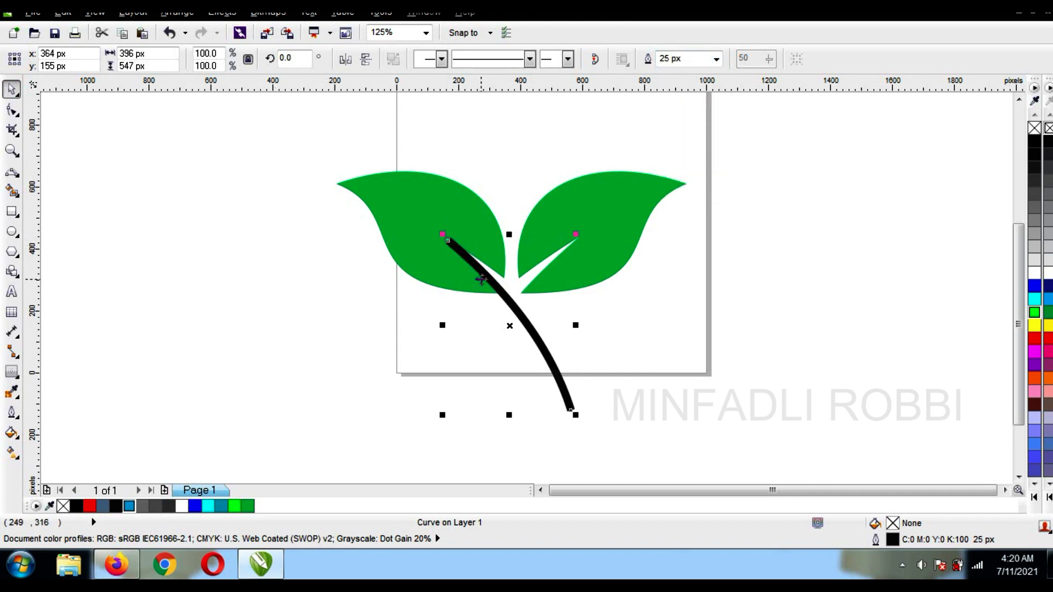
Step: Convert the stem's outline to an object and weld it with the left leaf
{"action": "key", "text": "ctrl+shift+q"}
{"action": "left_click", "coordinate": [409, 218], "text": "shift"}
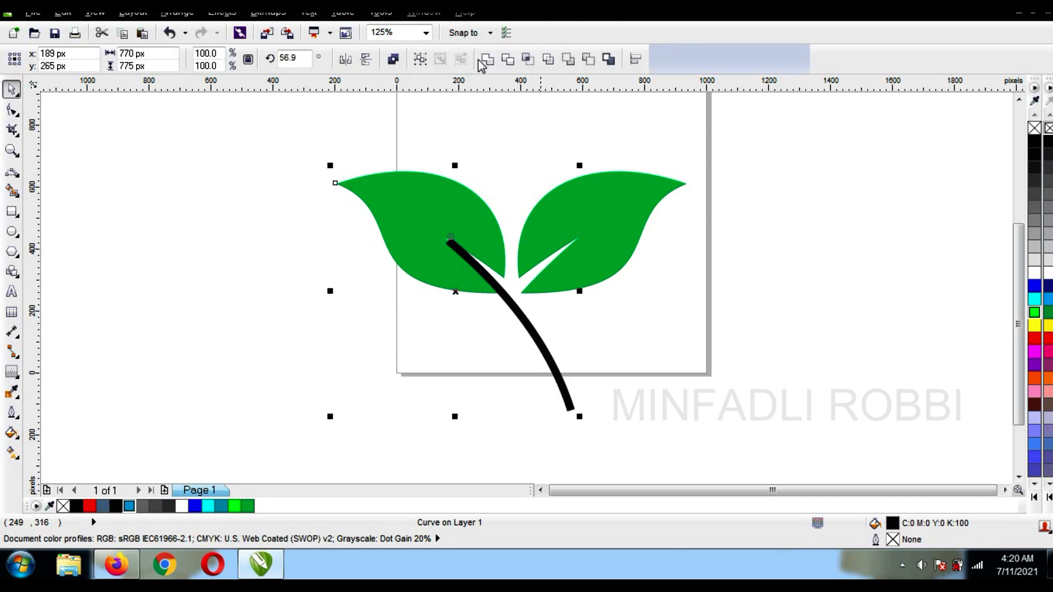
{"action": "left_click", "coordinate": [481, 59]}
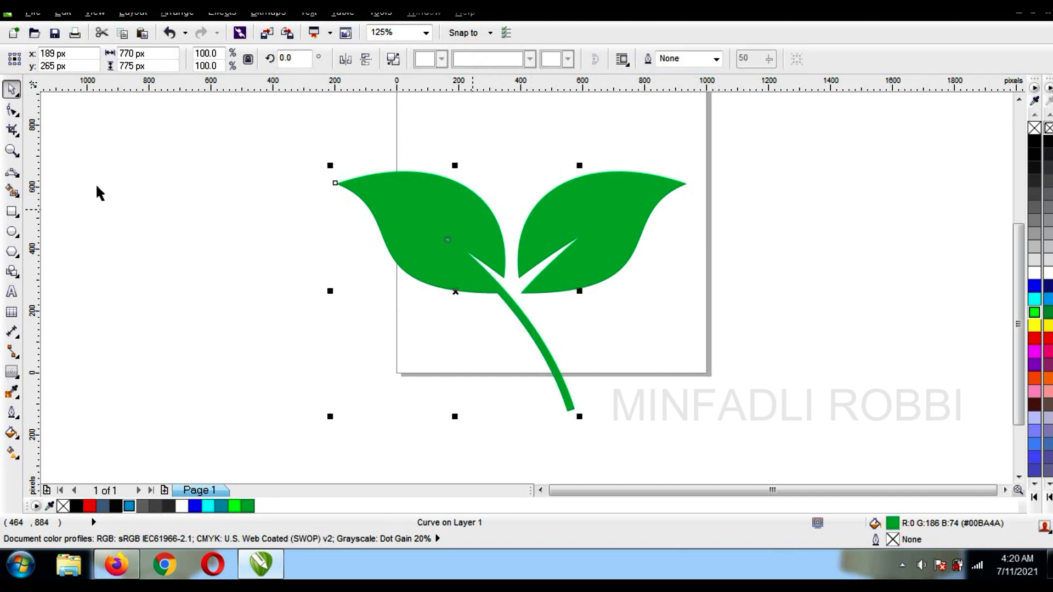
Step: Widen the stem's base by moving its lower left node about 20 px outward, and delete the extra nodes midway along the stem
{"action": "left_click", "coordinate": [10, 113]}
{"action": "scroll", "coordinate": [573, 417], "scroll_direction": "up", "scroll_amount": 2}
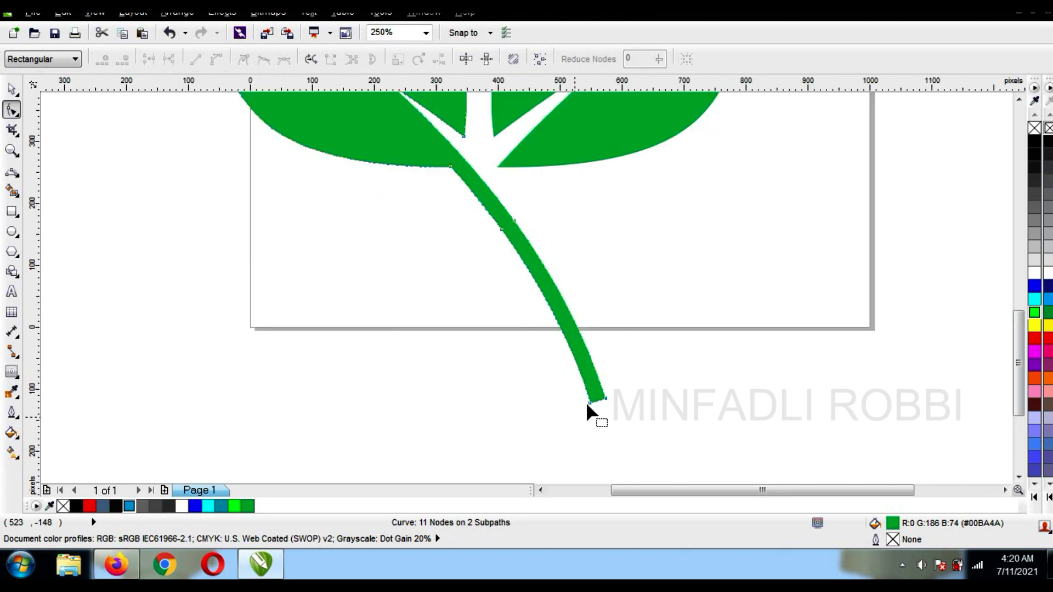
{"action": "left_click_drag", "start_coordinate": [577, 404], "coordinate": [575, 403]}
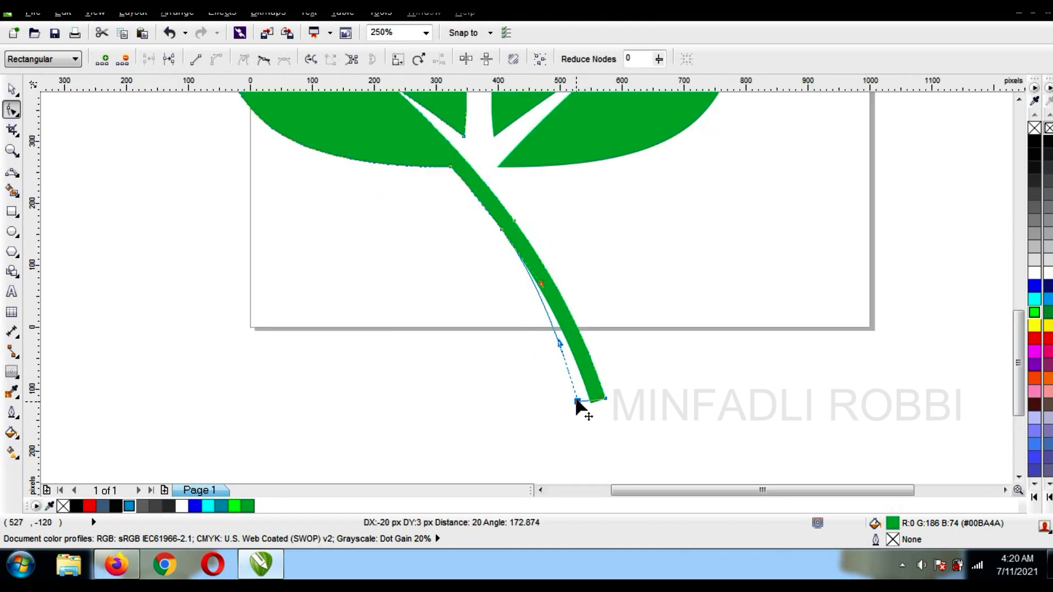
{"action": "left_click", "coordinate": [522, 355]}
{"action": "scroll", "coordinate": [525, 311], "scroll_direction": "down", "scroll_amount": 2}
{"action": "left_click_drag", "start_coordinate": [481, 285], "coordinate": [550, 316]}
{"action": "key", "text": "Delete"}
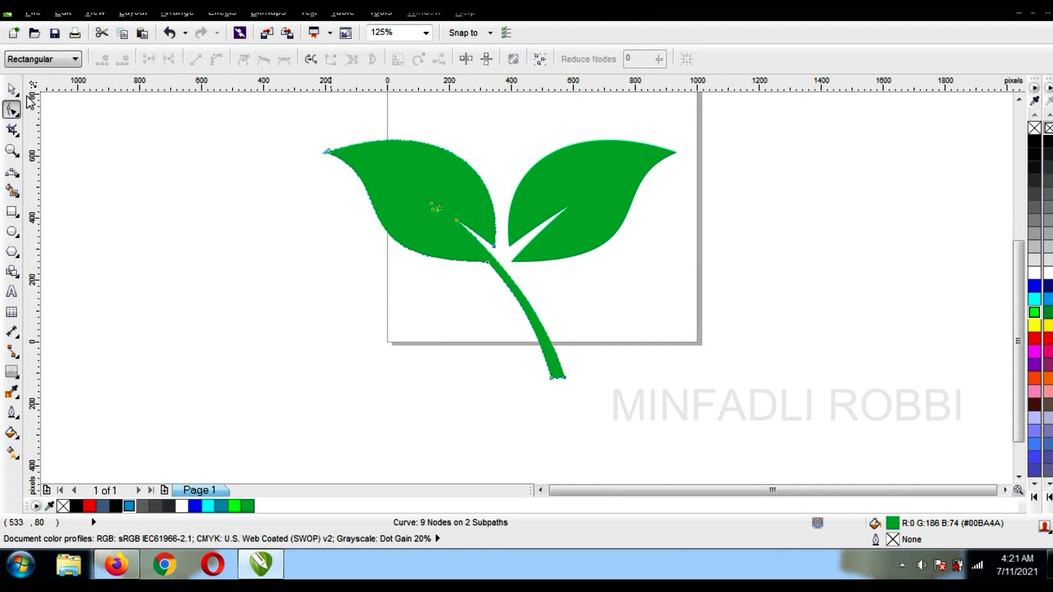
Step: Scale the right leaf down to 463 by 334 px and move it lower, close to the stem
{"action": "key", "text": "space"}
{"action": "left_click_drag", "start_coordinate": [681, 133], "coordinate": [653, 162]}
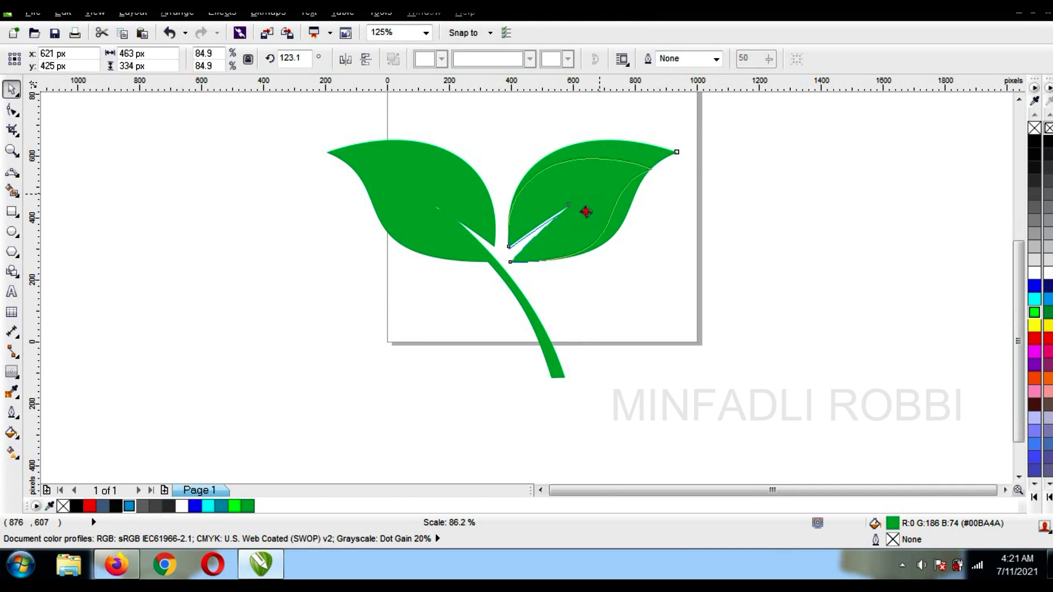
{"action": "left_click_drag", "start_coordinate": [596, 228], "coordinate": [585, 239]}
Step: Draw a short curved branch about 81 by 158 px from the right leaf's slit to the stem, with a 25 px outline
{"action": "left_click", "coordinate": [12, 171]}
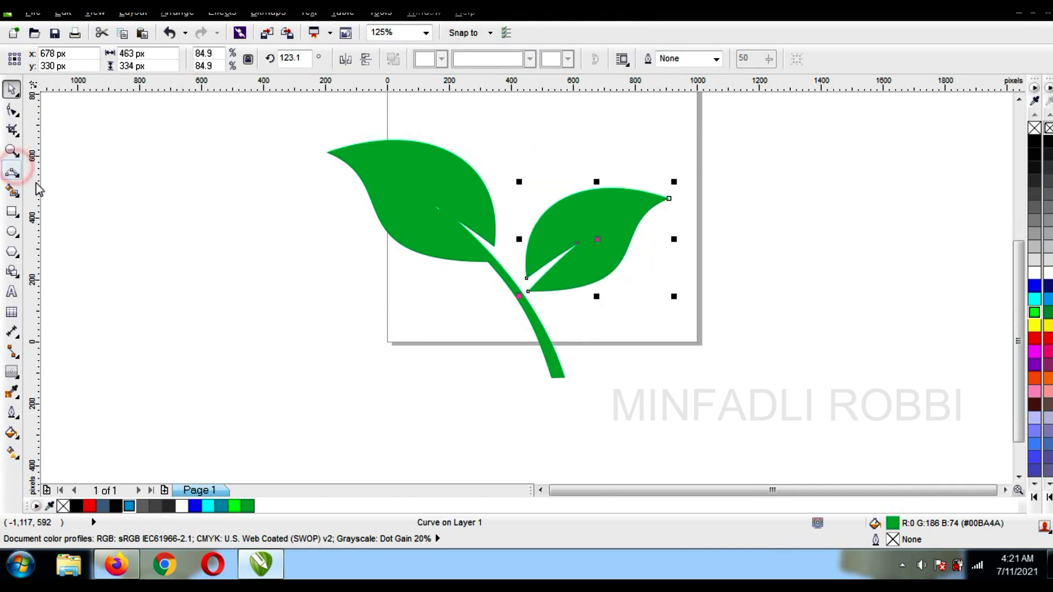
{"action": "left_click", "coordinate": [528, 291]}
{"action": "left_click_drag", "start_coordinate": [529, 310], "coordinate": [525, 306]}
{"action": "key", "text": "space"}
{"action": "left_click", "coordinate": [716, 60]}
{"action": "left_click", "coordinate": [691, 187]}
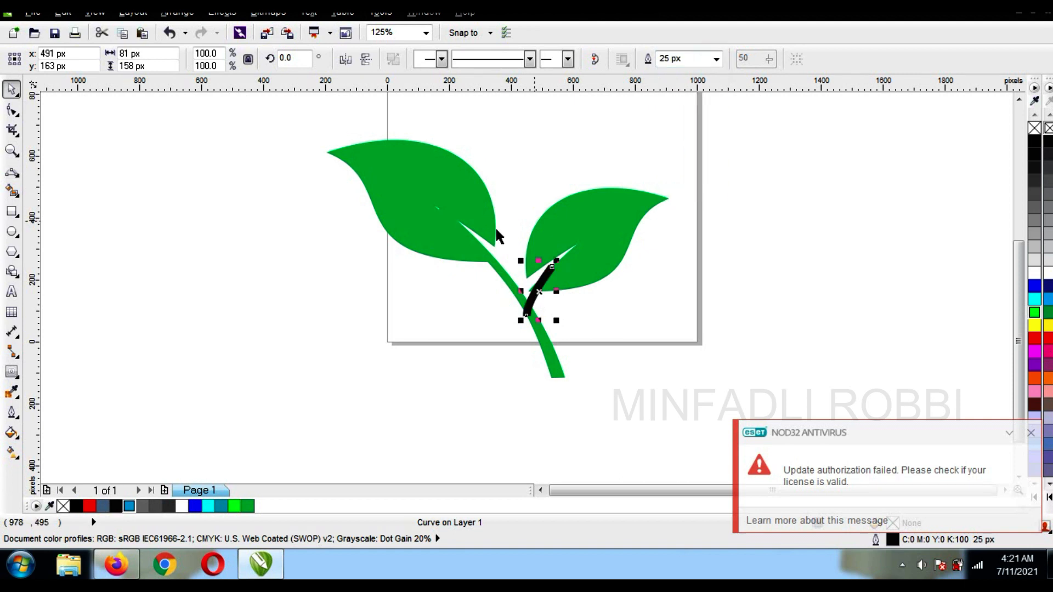
Step: Convert the branch's outline to an object and reshape it so its upper end follows the leaf's slit and its lower end sits on the stem
{"action": "key", "text": "ctrl+shift+q"}
{"action": "left_click", "coordinate": [12, 110]}
{"action": "scroll", "coordinate": [539, 296], "scroll_direction": "up", "scroll_amount": 4}
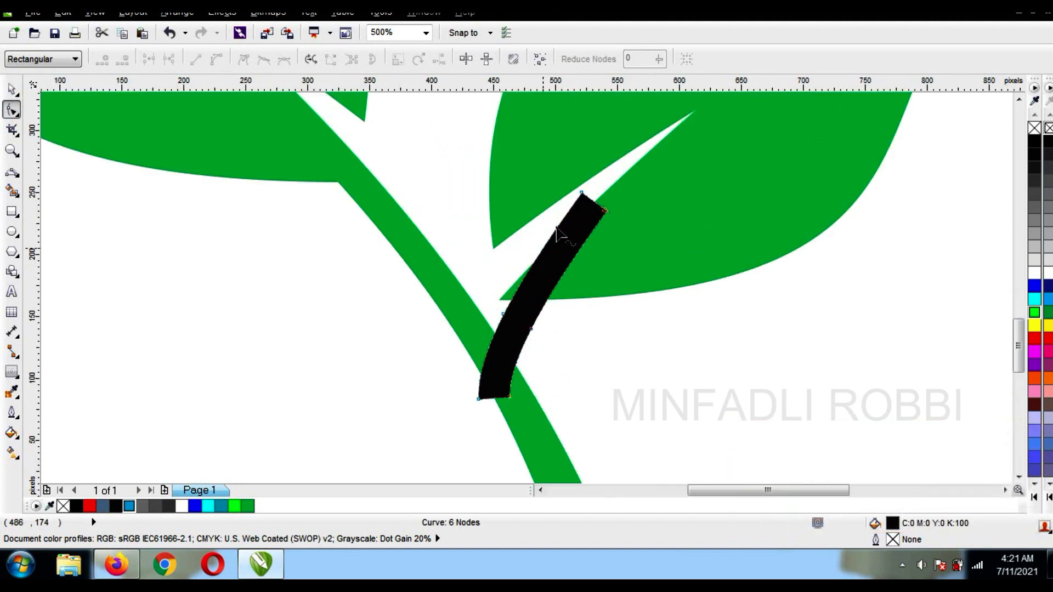
{"action": "left_click_drag", "start_coordinate": [596, 204], "coordinate": [618, 221]}
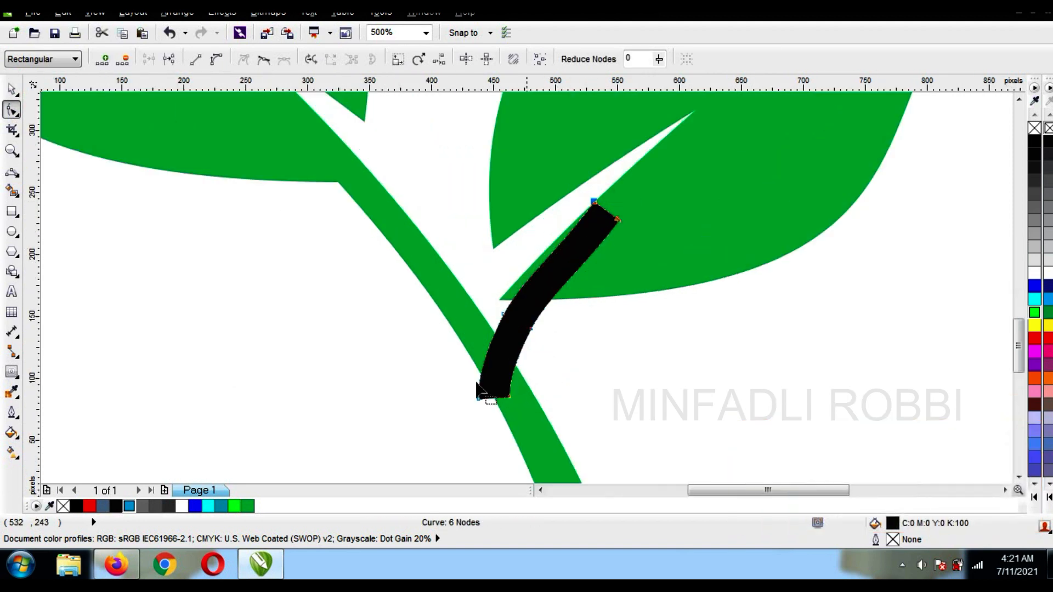
{"action": "mouse_move", "coordinate": [548, 423]}
{"action": "left_mouse_down"}
{"action": "mouse_move", "coordinate": [455, 379]}
{"action": "mouse_move", "coordinate": [463, 386]}
{"action": "mouse_move", "coordinate": [513, 331]}
{"action": "mouse_move", "coordinate": [535, 325]}
{"action": "mouse_move", "coordinate": [488, 291]}
{"action": "mouse_move", "coordinate": [498, 300]}
{"action": "left_mouse_up"}
{"action": "left_click", "coordinate": [533, 318]}
Step: Weld the black branch with the right leaf into one green shape
{"action": "left_click", "coordinate": [12, 89]}
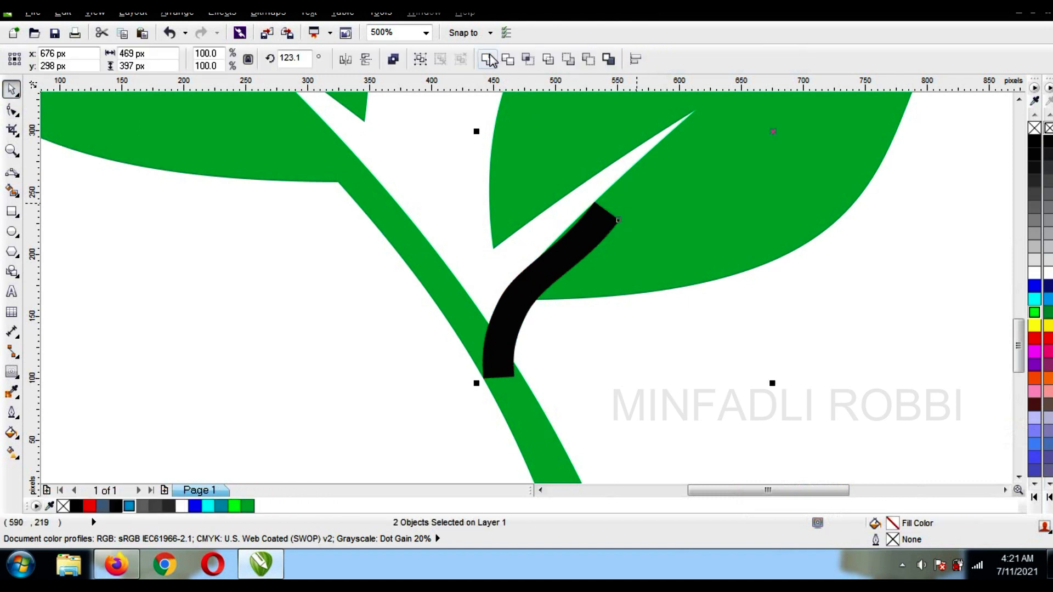
{"action": "left_click", "coordinate": [490, 61]}
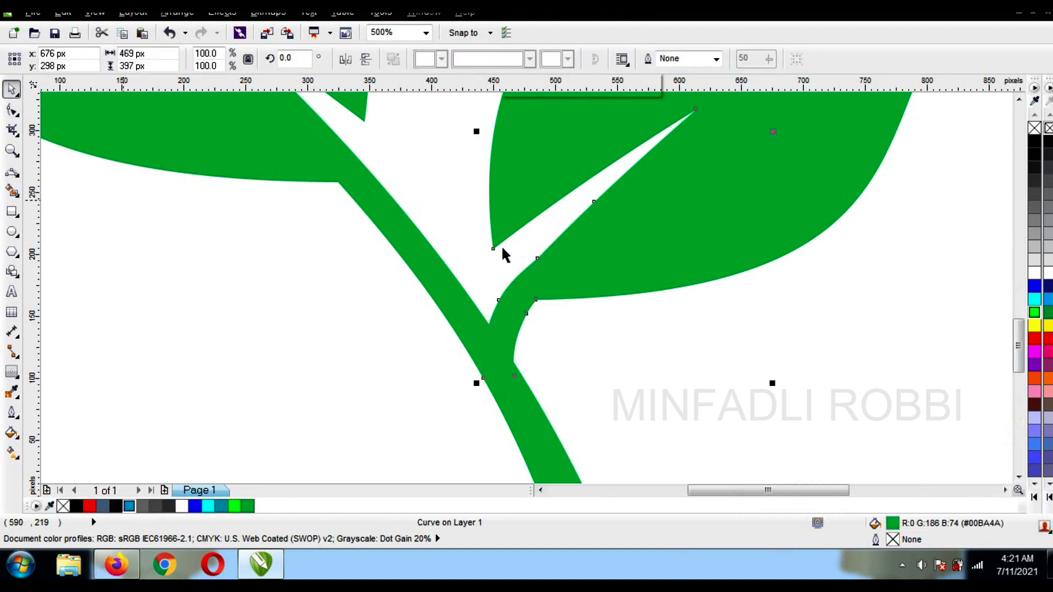
{"action": "left_click", "coordinate": [501, 252]}
{"action": "scroll", "coordinate": [501, 252], "scroll_direction": "down", "scroll_amount": 5}
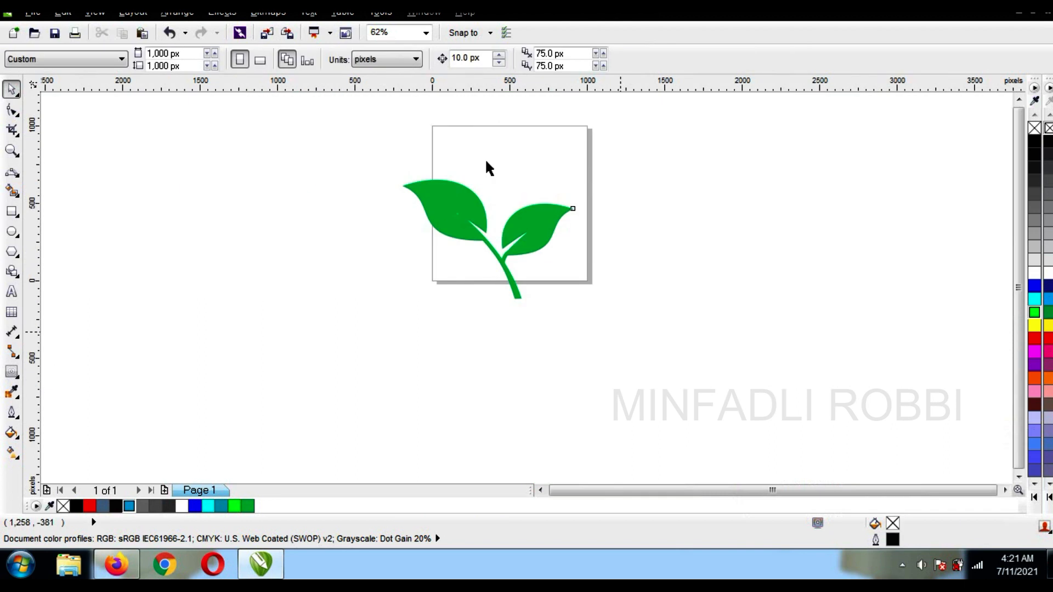
Step: Group the whole plant, scale it to about 542 by 377 px, and place it in the upper part of the page
{"action": "key", "text": "ctrl+a"}
{"action": "left_click", "coordinate": [421, 61]}
{"action": "left_click_drag", "start_coordinate": [577, 174], "coordinate": [488, 237]}
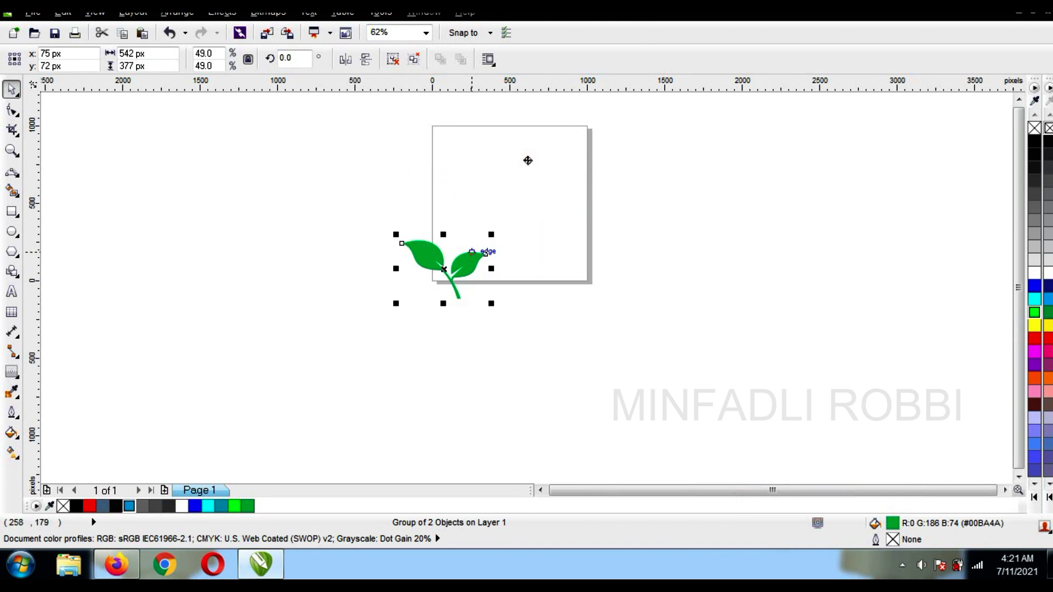
{"action": "left_click_drag", "start_coordinate": [444, 268], "coordinate": [499, 177]}
Step: Add the artistic text "leaf" in 24 pt Arial outside the page, beside the plant
{"action": "left_click", "coordinate": [426, 33]}
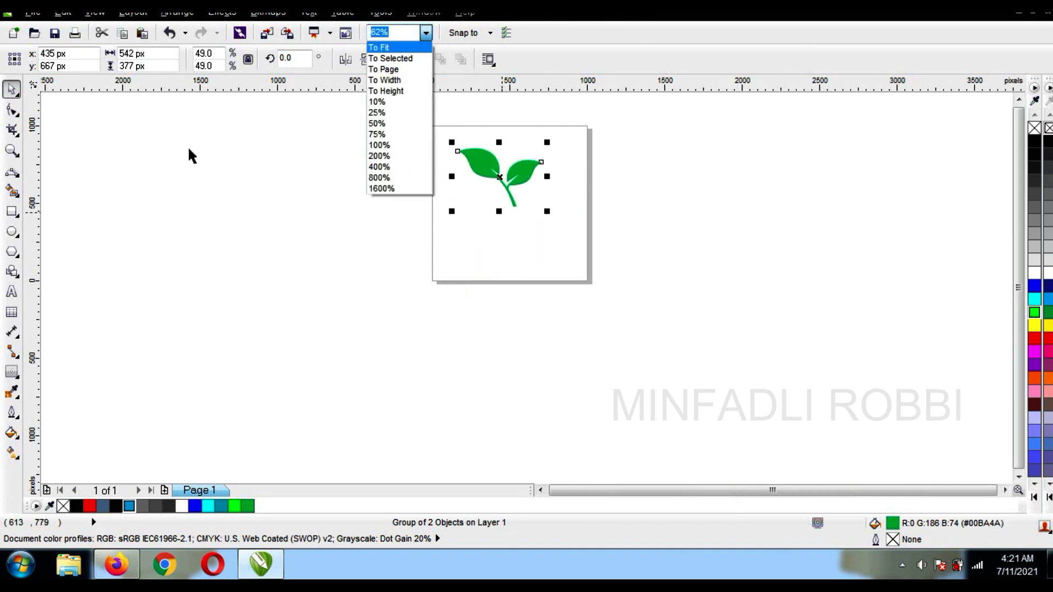
{"action": "key", "text": "Return"}
{"action": "key", "text": "F8"}
{"action": "left_click", "coordinate": [193, 284]}
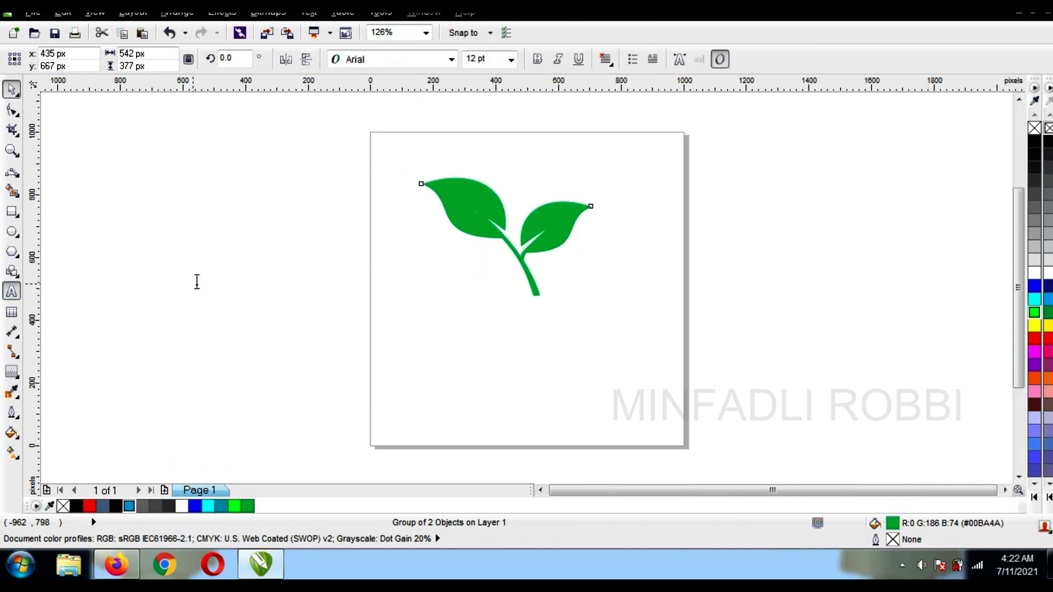
{"action": "type", "text": "leaf"}
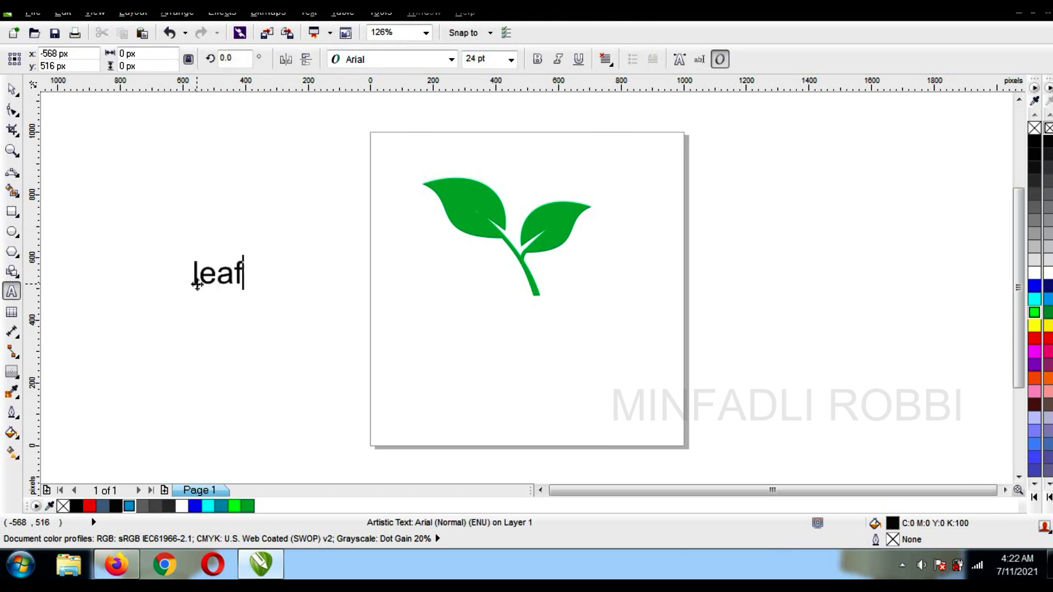
Step: Change the case of the "leaf" text to uppercase
{"action": "key", "text": "ctrl+space"}
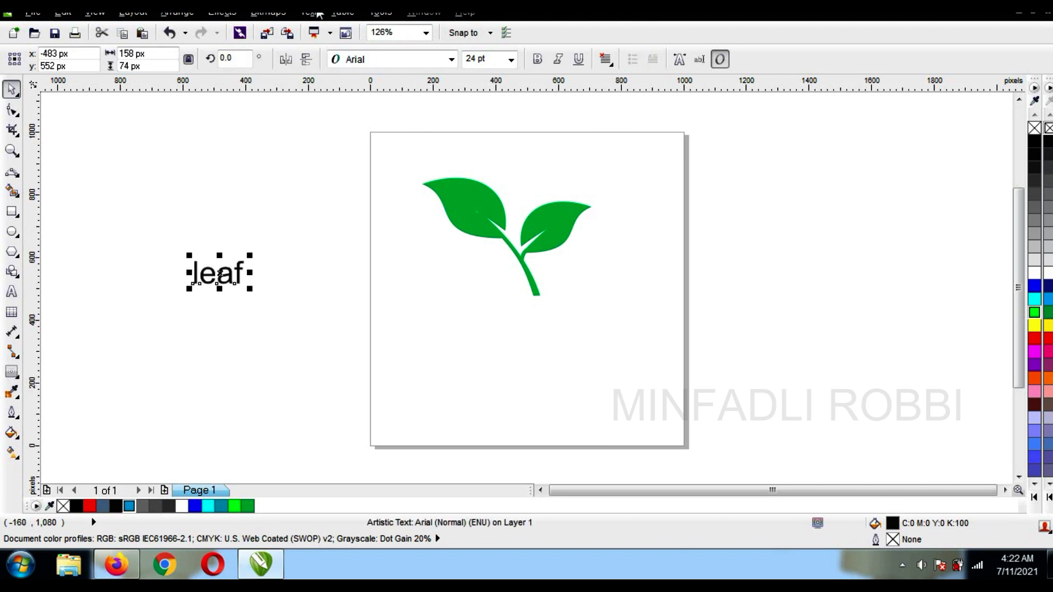
{"action": "left_click", "coordinate": [440, 348]}
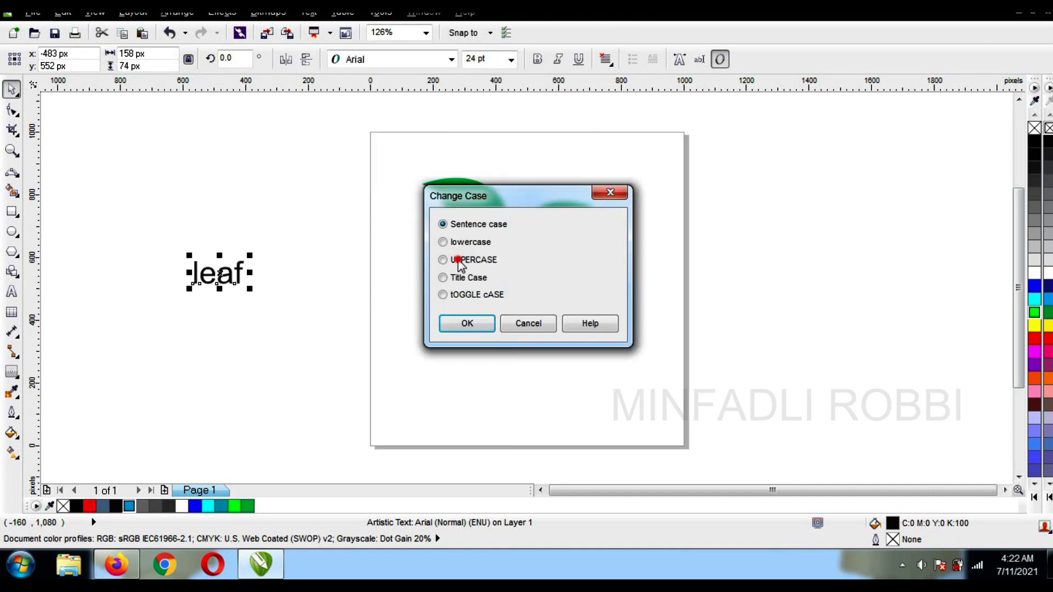
{"action": "left_click", "coordinate": [458, 260]}
{"action": "left_click", "coordinate": [467, 323]}
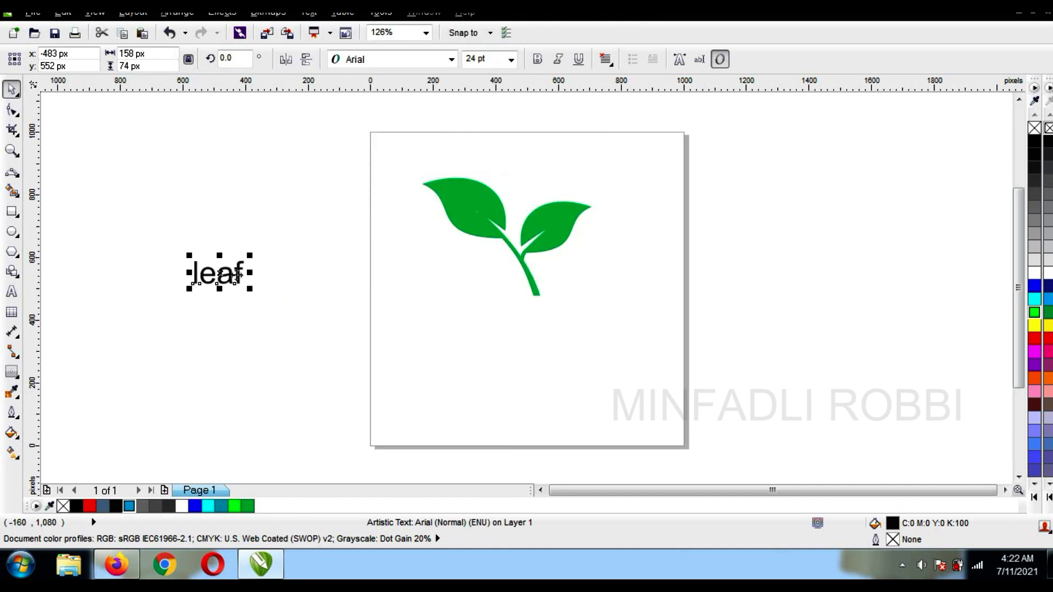
Step: Place the LEAF text below the left leaf beside the stem at about 193 by 58 px, and fill it with dark green
{"action": "left_click_drag", "start_coordinate": [443, 334], "coordinate": [442, 267]}
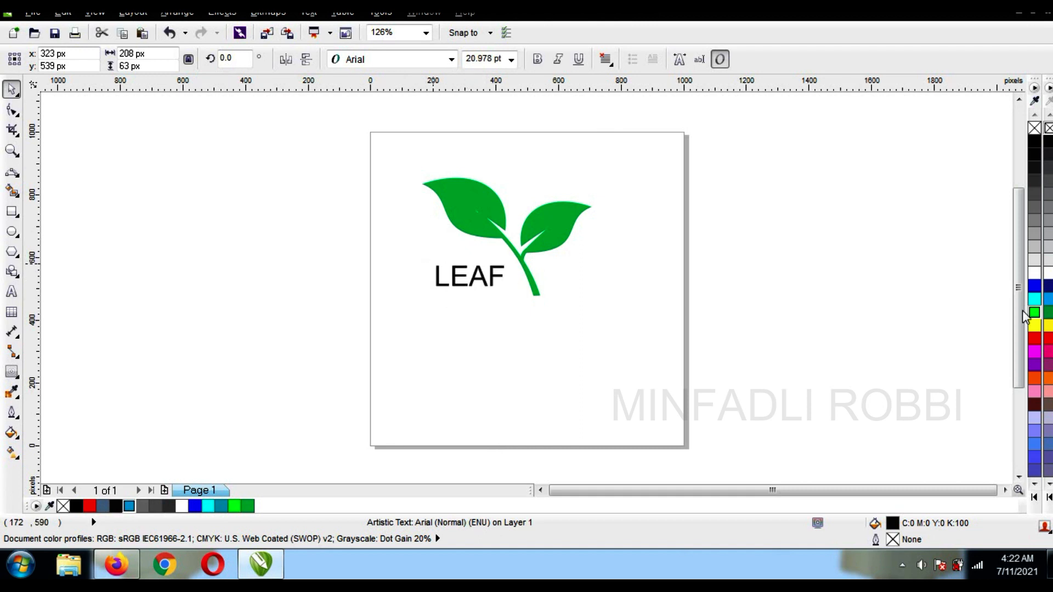
{"action": "left_click", "coordinate": [1031, 314]}
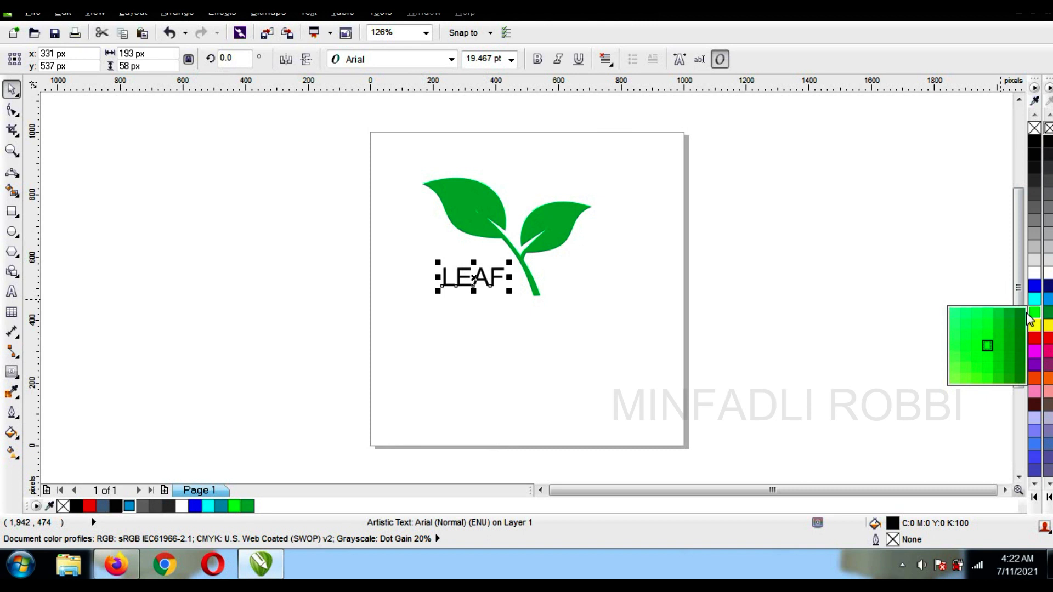
{"action": "left_click", "coordinate": [460, 184]}
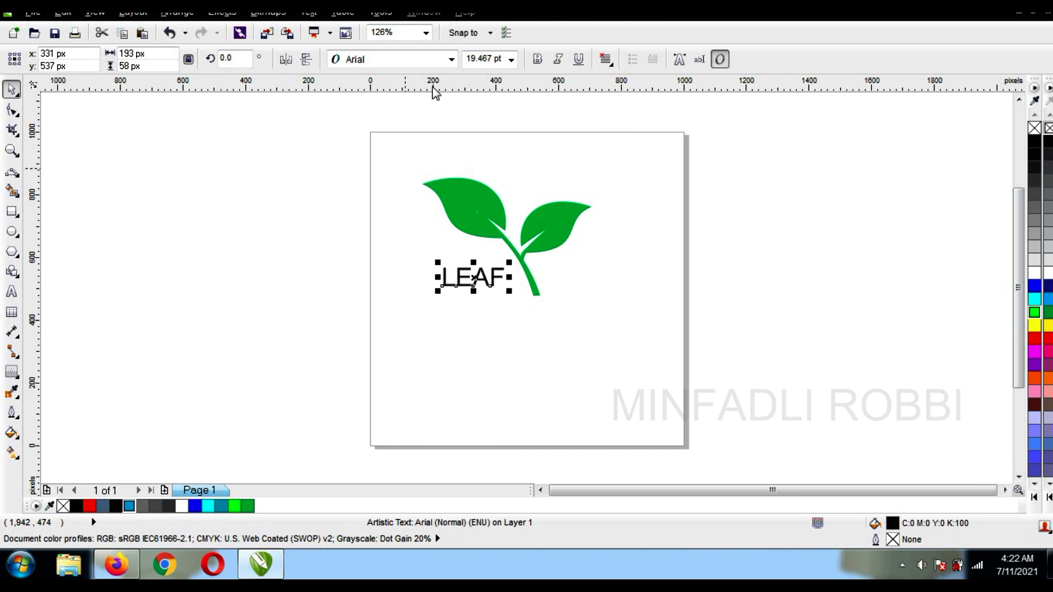
Step: Group the plant with the LEAF text, and add a white-filled 1,000 by 1,000 px rectangle behind it covering the page
{"action": "key", "text": "ctrl+a"}
{"action": "key", "text": "ctrl+g"}
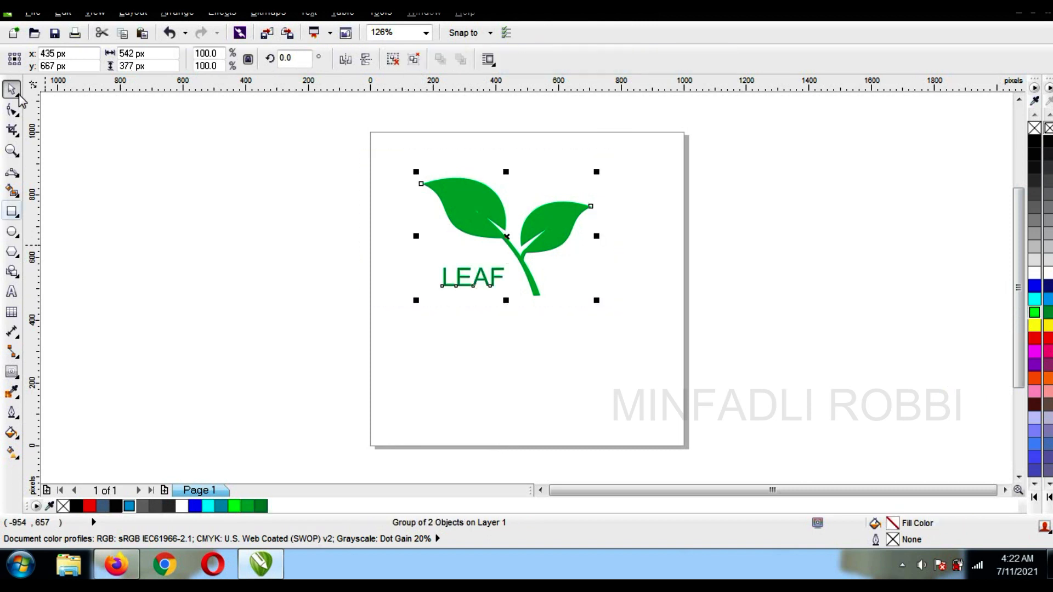
{"action": "double_click", "coordinate": [12, 211]}
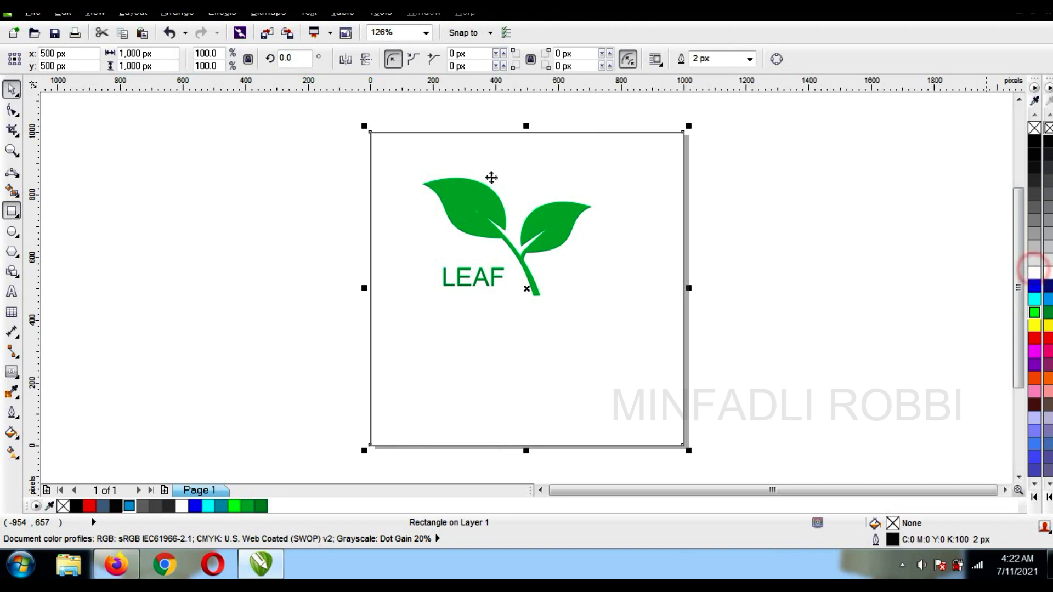
{"action": "left_click", "coordinate": [1034, 273]}
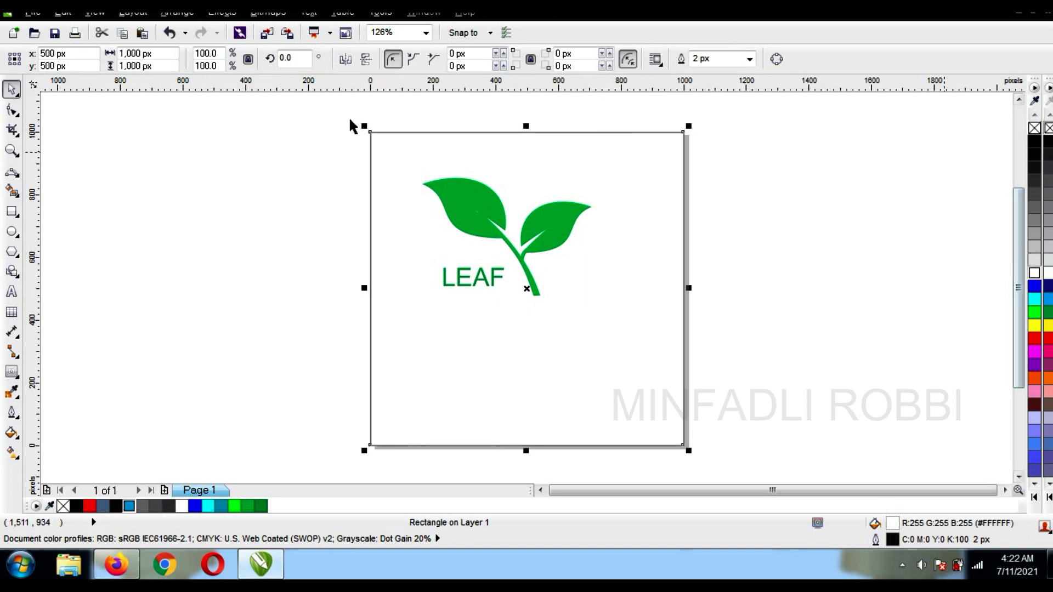
Step: Centre the logo on the page-sized rectangle, with the rectangle's outline removed, and group both objects
{"action": "left_click_drag", "start_coordinate": [352, 122], "coordinate": [747, 459]}
{"action": "key", "text": "p"}
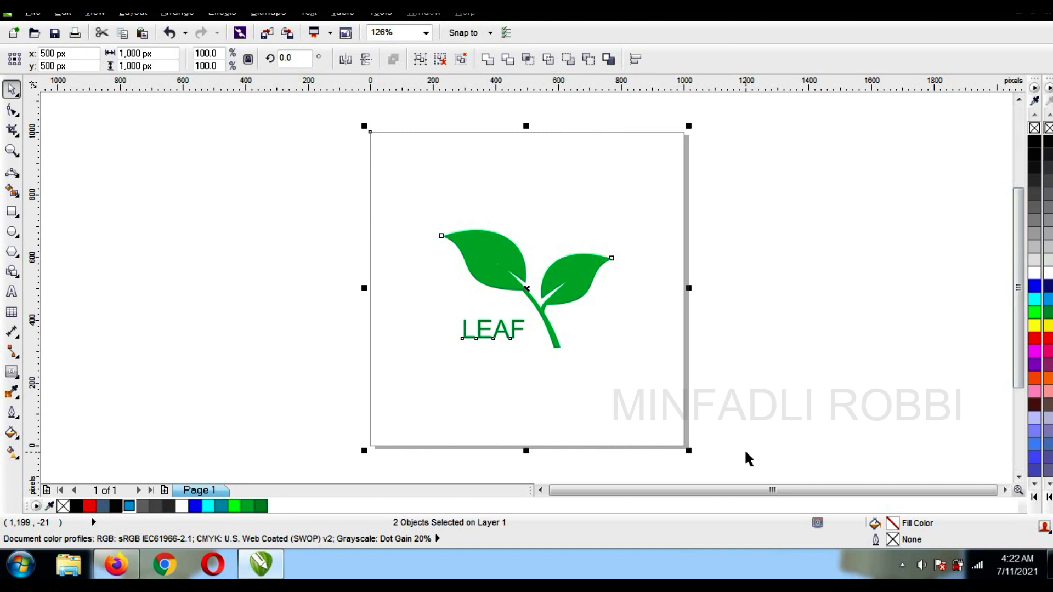
{"action": "right_click", "coordinate": [459, 162]}
{"action": "left_click", "coordinate": [460, 76]}
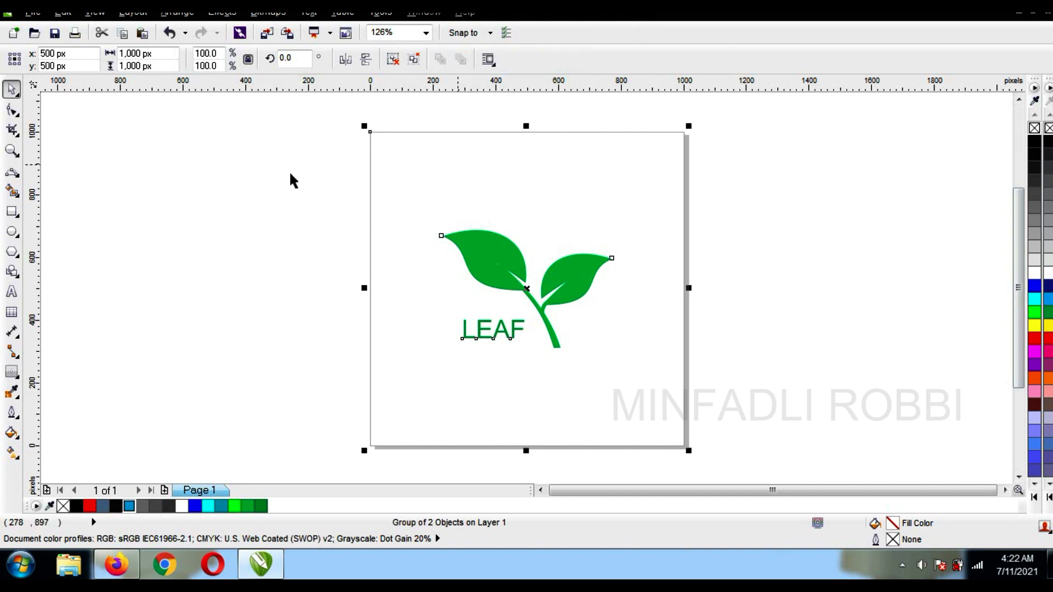
{"action": "key", "text": "Escape"}
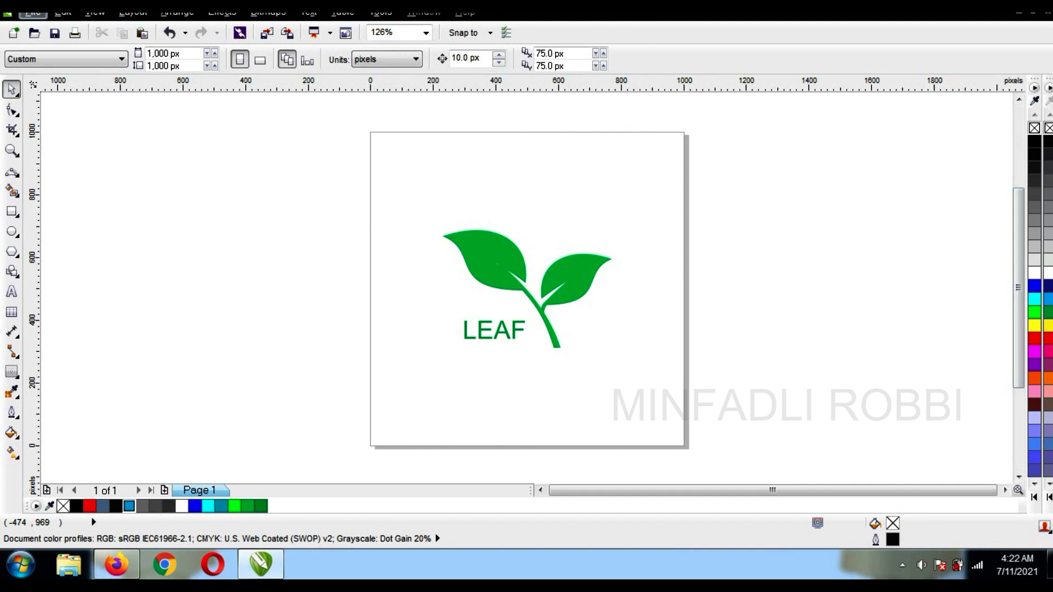